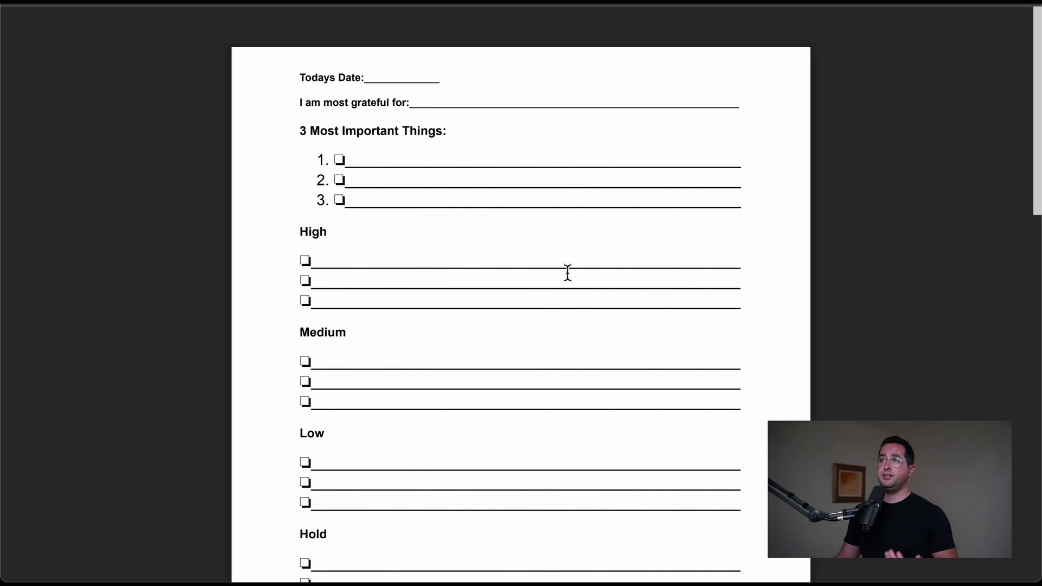
- Review the PDF daily journal from the priority task lists through the End of Day Reflection questions
{"action": "scroll", "coordinate": [566, 274], "scroll_direction": "down", "scroll_amount": 3}
{"action": "scroll", "coordinate": [561, 276], "scroll_direction": "down", "scroll_amount": 3}
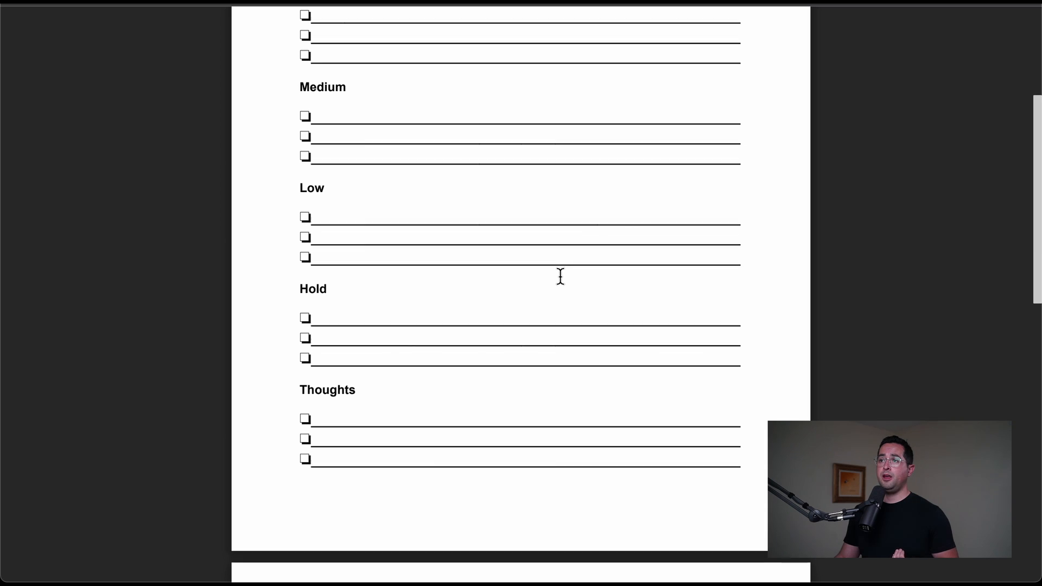
{"action": "scroll", "coordinate": [560, 276], "scroll_direction": "up", "scroll_amount": 2}
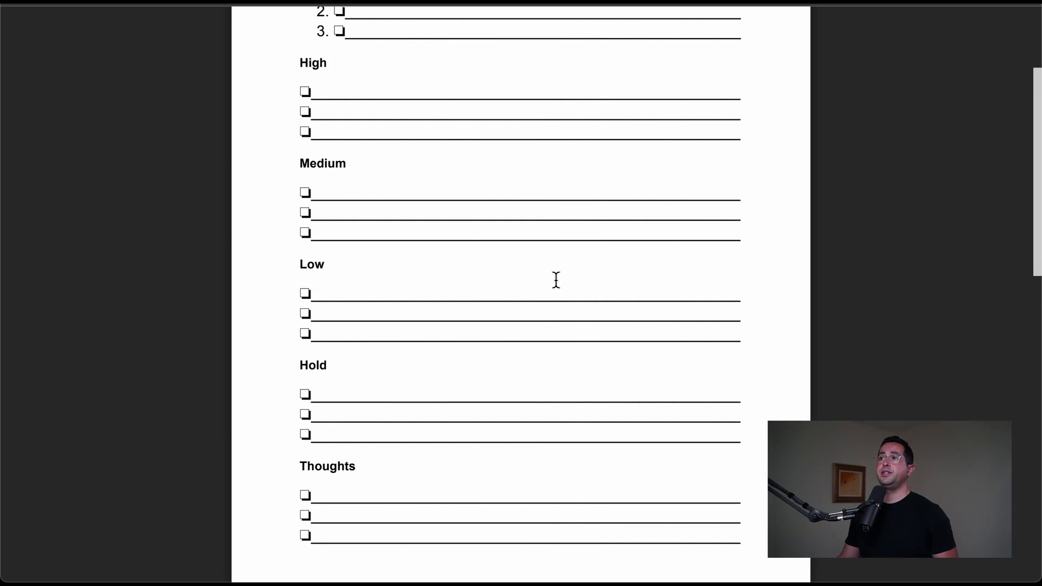
{"action": "scroll", "coordinate": [556, 279], "scroll_direction": "down", "scroll_amount": 13}
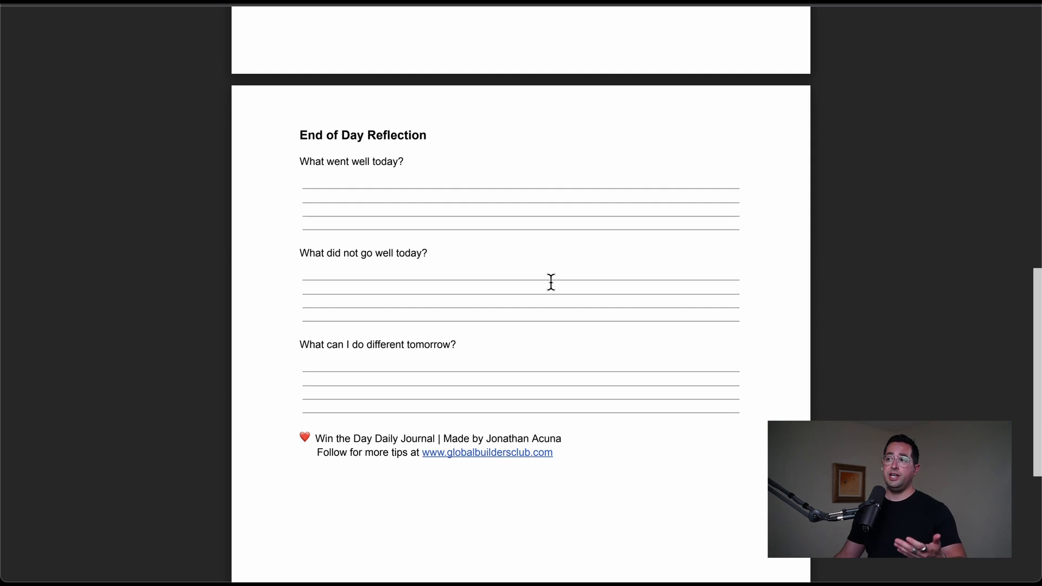
{"action": "scroll", "coordinate": [551, 281], "scroll_direction": "up", "scroll_amount": 10}
{"action": "scroll", "coordinate": [551, 282], "scroll_direction": "up", "scroll_amount": 5}
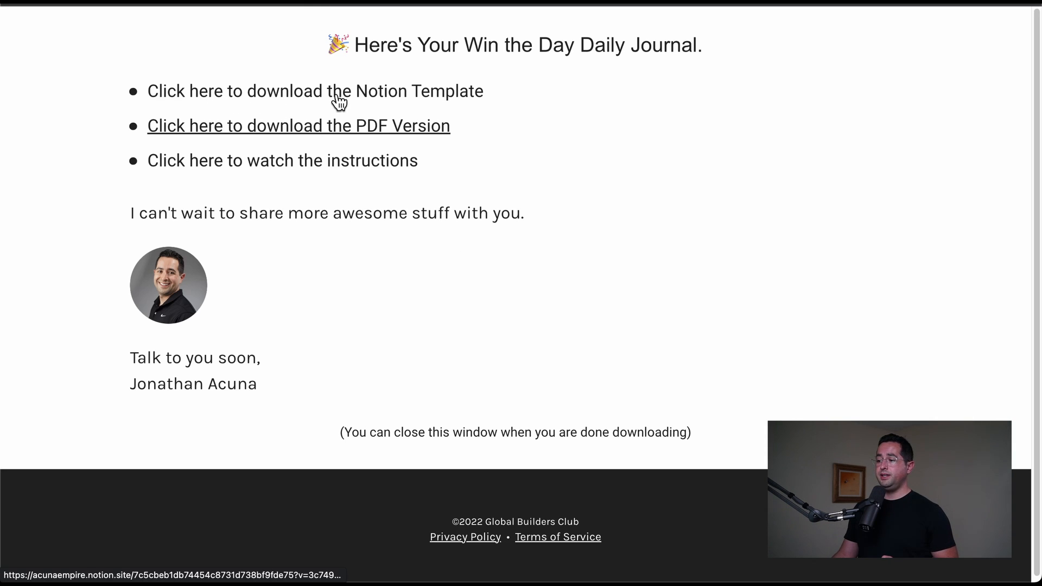
- Open the Notion template from the journal's download page and request a duplicate of it
{"action": "left_click", "coordinate": [369, 100]}
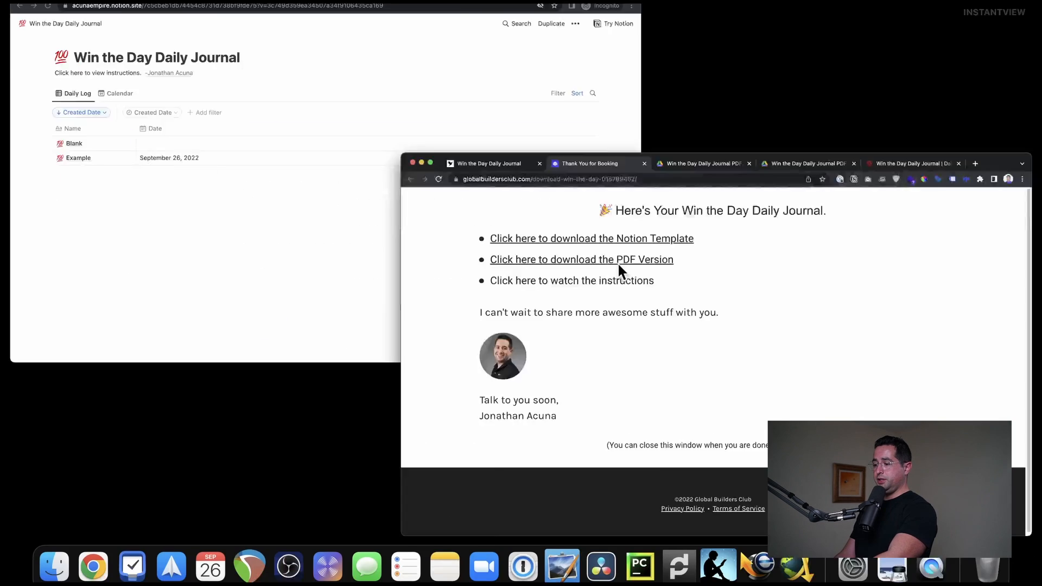
{"action": "left_click", "coordinate": [258, 126]}
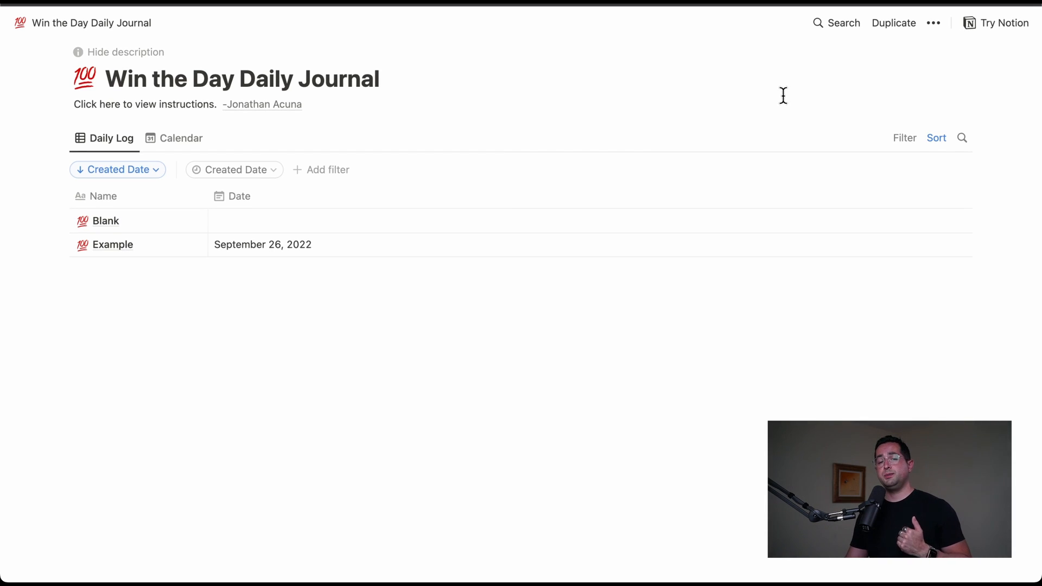
{"action": "left_click", "coordinate": [888, 26]}
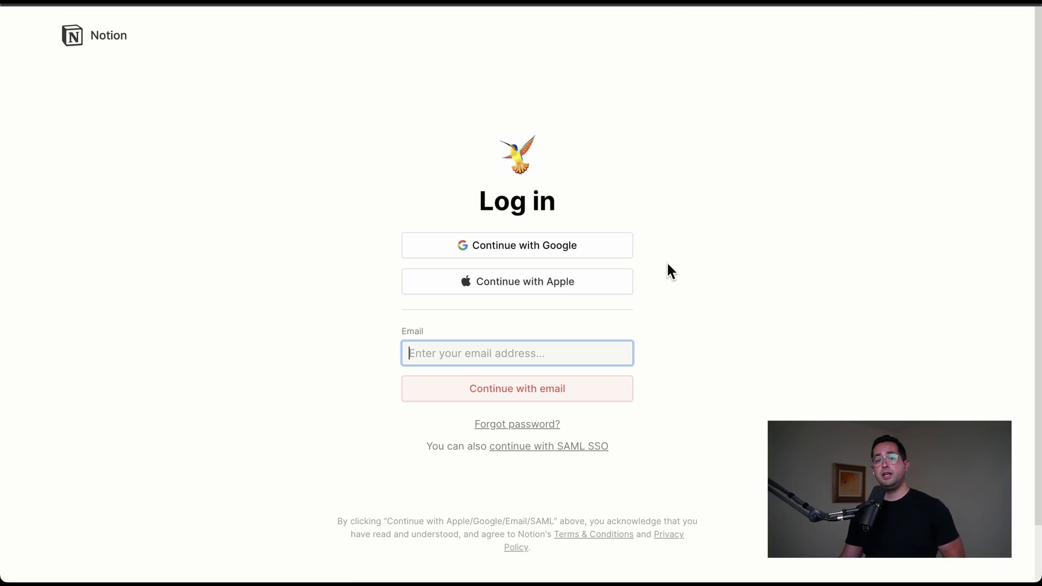
- Switch to the workspace copy of the journal database and create an entry from the Win the Day Daily Template
{"action": "key", "text": "ctrl+Up"}
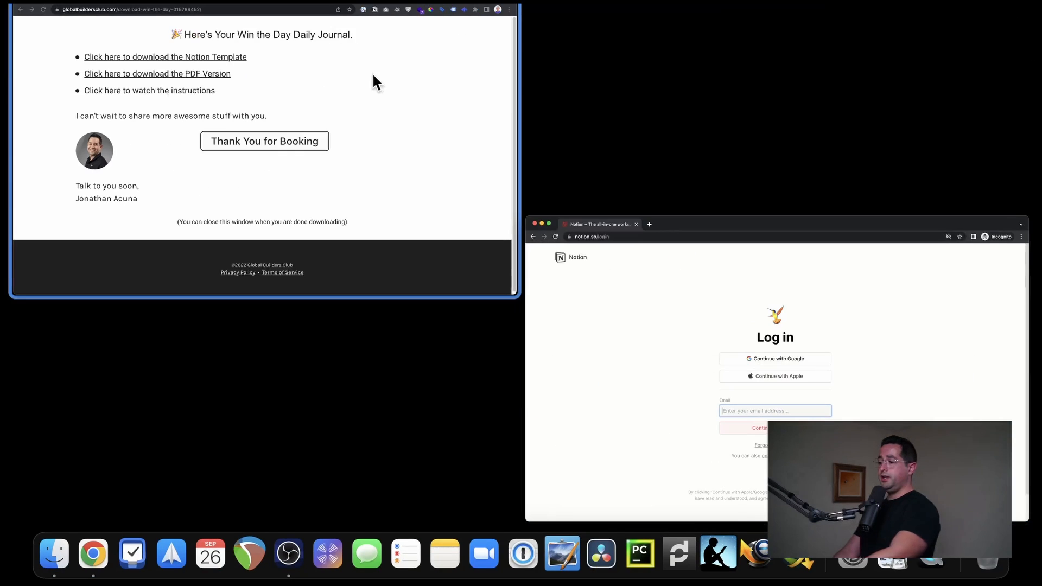
{"action": "left_click", "coordinate": [373, 74]}
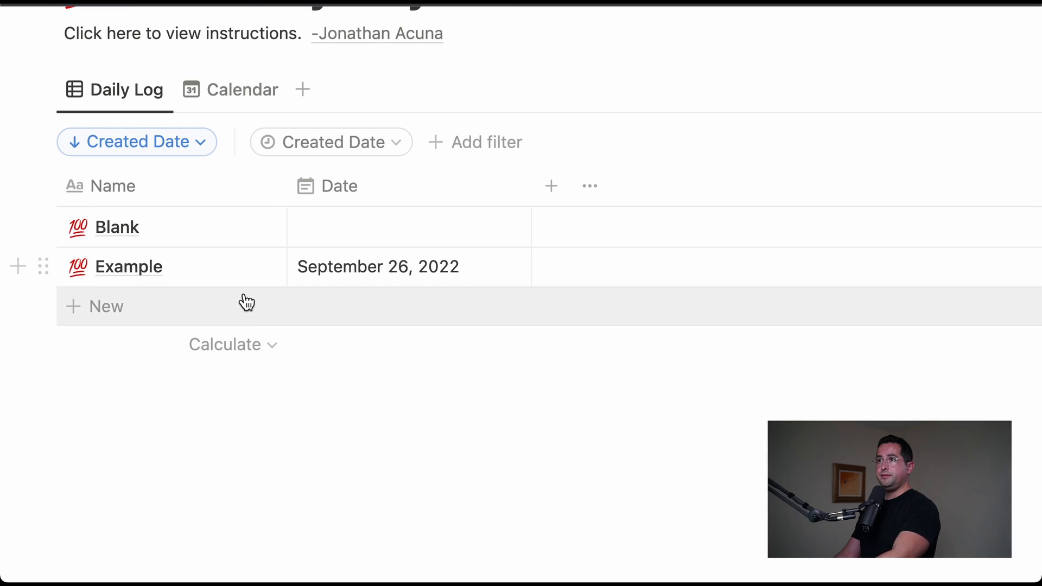
{"action": "scroll", "coordinate": [247, 302], "scroll_direction": "up", "scroll_amount": 2}
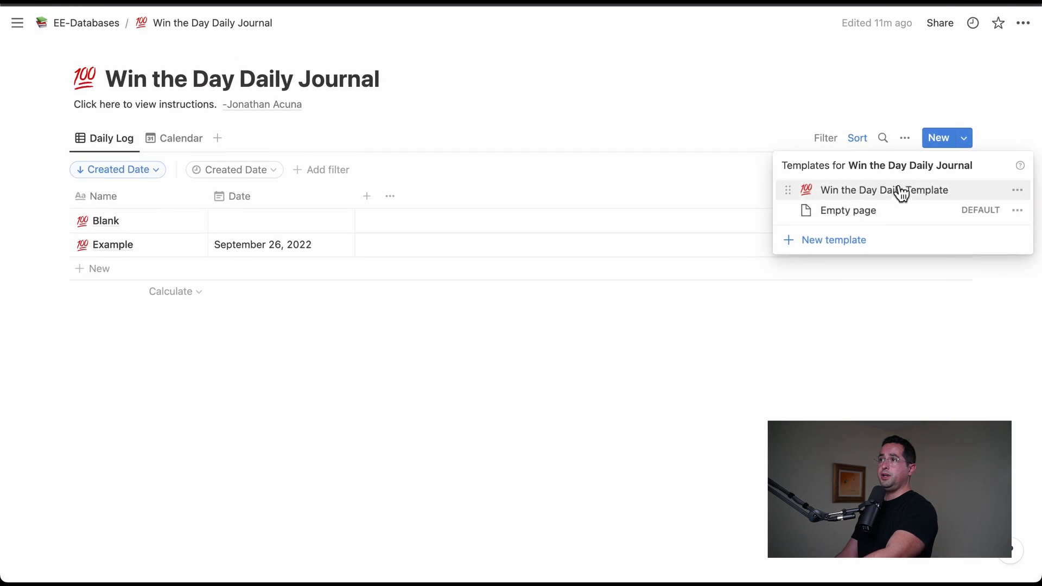
{"action": "left_click", "coordinate": [909, 196]}
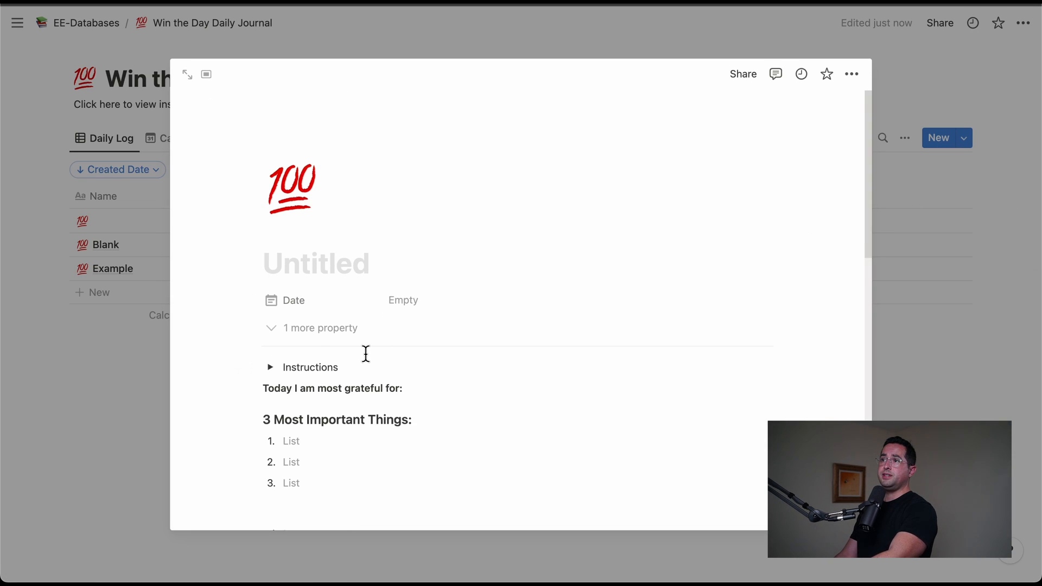
- Look over the new journal entry, open it as a full page and expand its Instructions toggle
{"action": "scroll", "coordinate": [369, 353], "scroll_direction": "down", "scroll_amount": 3}
{"action": "scroll", "coordinate": [371, 348], "scroll_direction": "down", "scroll_amount": 6}
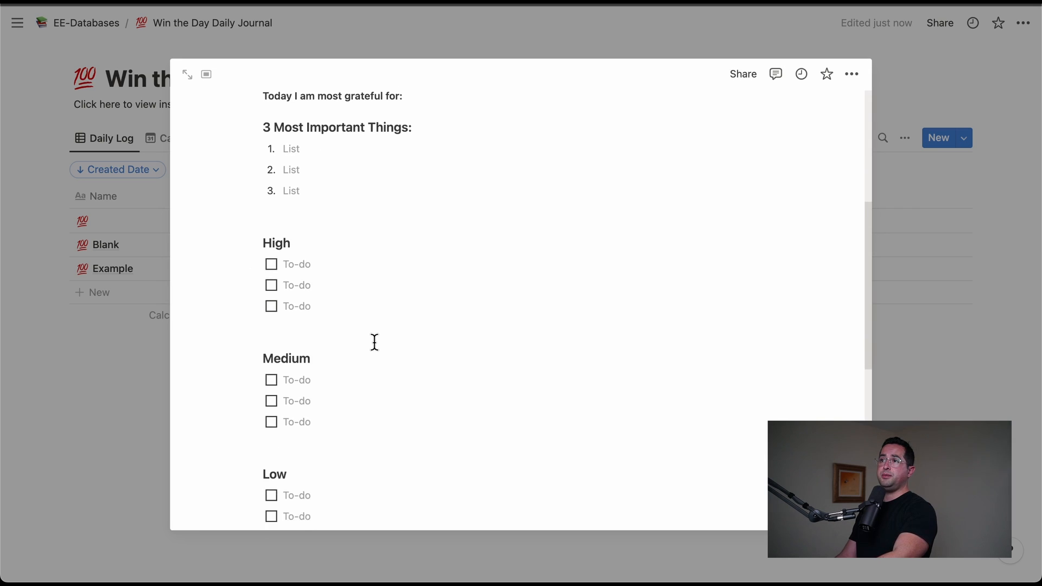
{"action": "scroll", "coordinate": [375, 342], "scroll_direction": "down", "scroll_amount": 2}
{"action": "scroll", "coordinate": [375, 342], "scroll_direction": "up", "scroll_amount": 9}
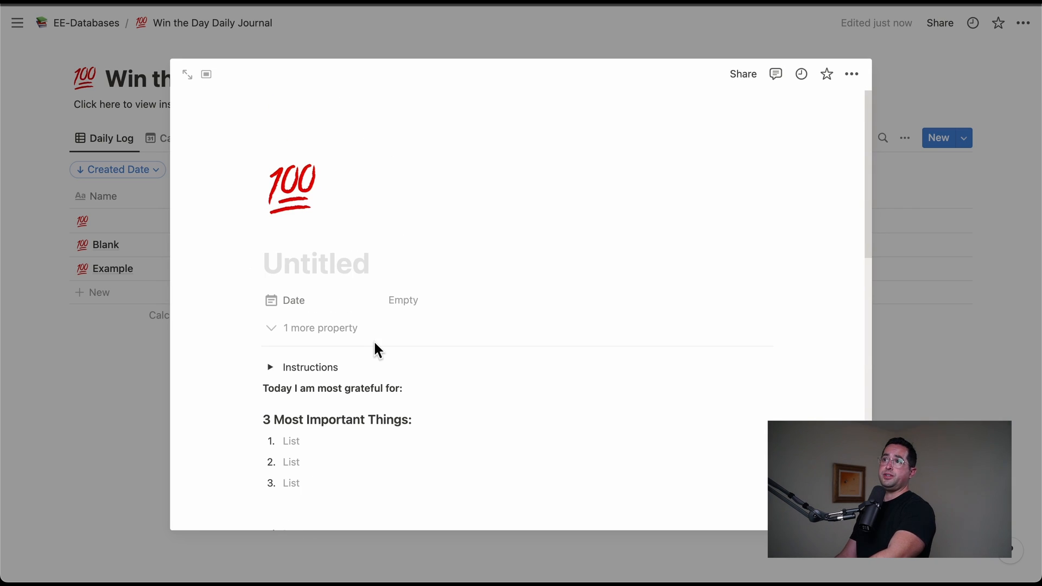
{"action": "left_click", "coordinate": [191, 76]}
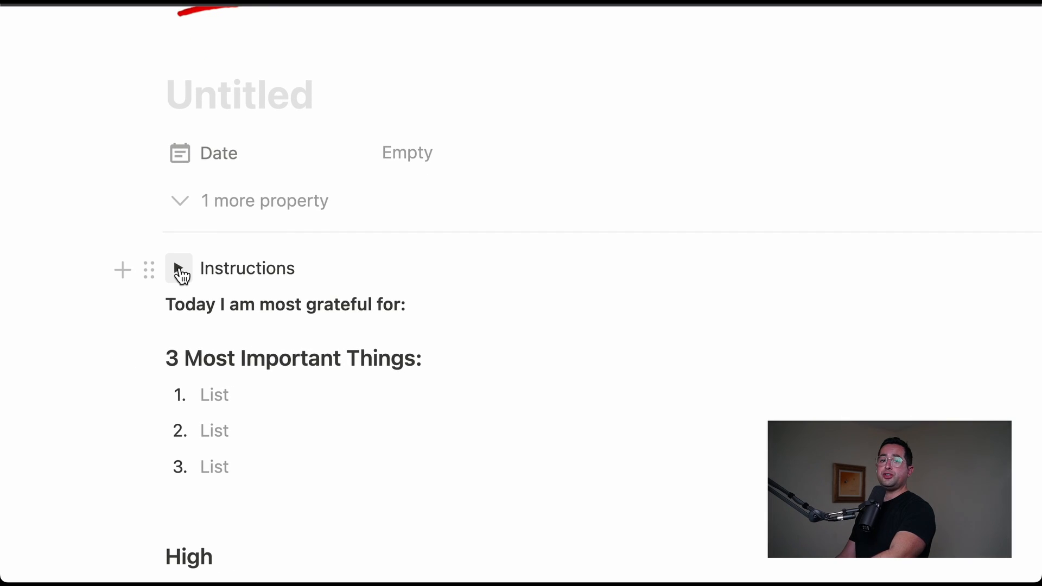
{"action": "left_click", "coordinate": [180, 273]}
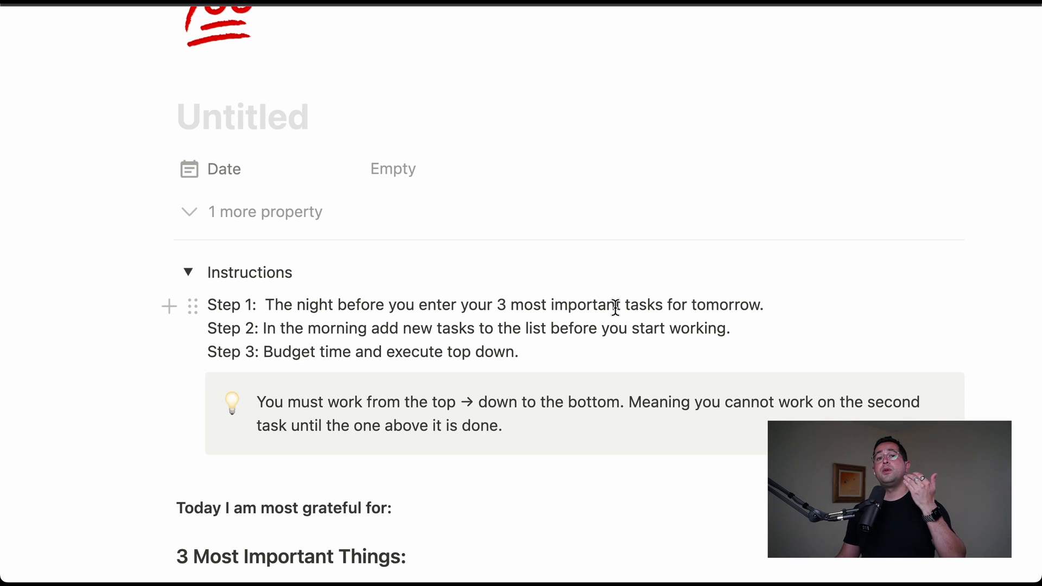
- Examine the instructions and the entry's sections from 3 Most Important Things through High, Medium, Low, Hold and Thoughts
{"action": "scroll", "coordinate": [281, 480], "scroll_direction": "down", "scroll_amount": 3}
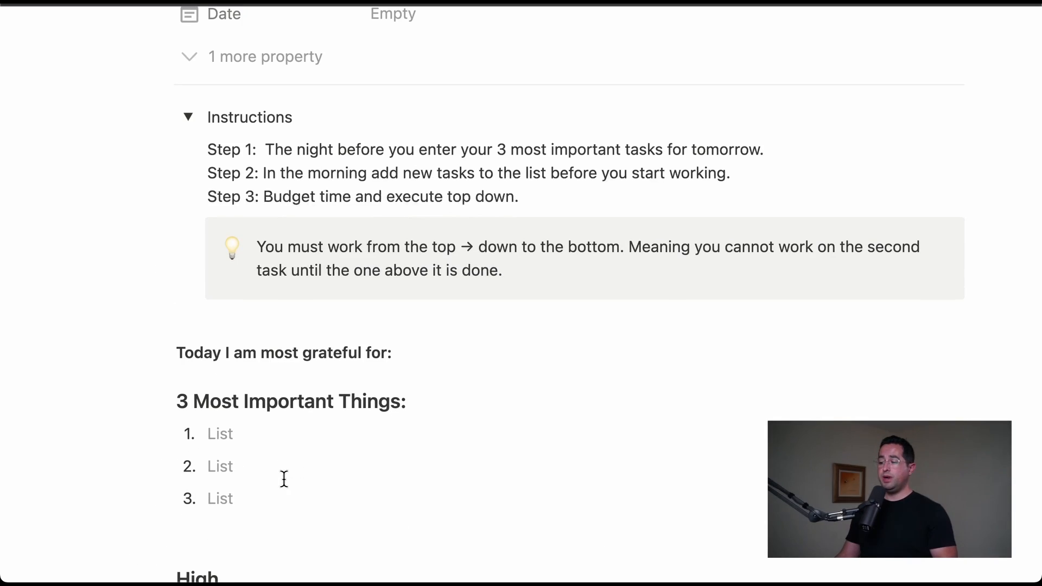
{"action": "left_click_drag", "start_coordinate": [407, 402], "coordinate": [189, 408]}
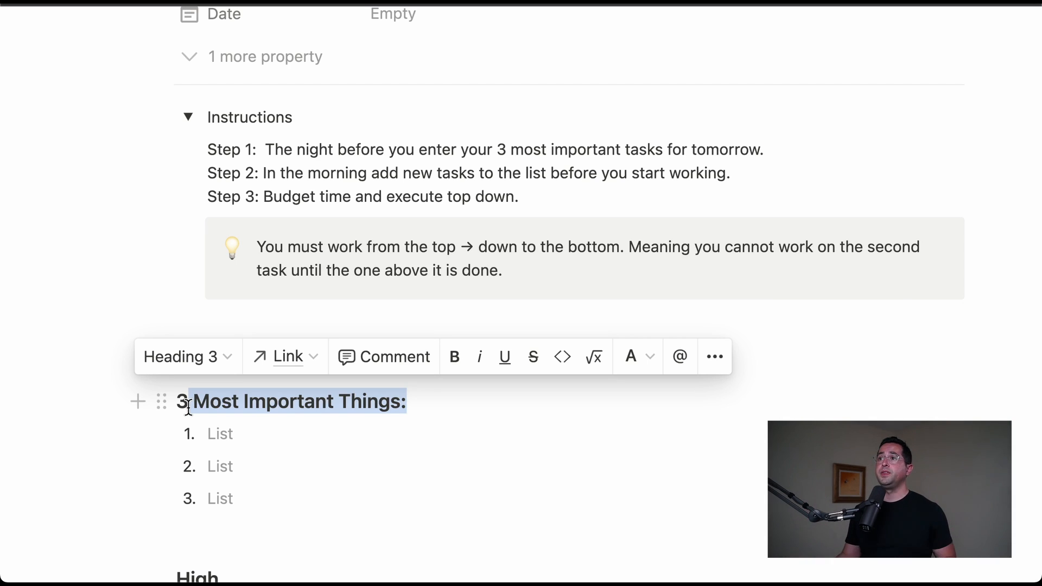
{"action": "left_click", "coordinate": [300, 152]}
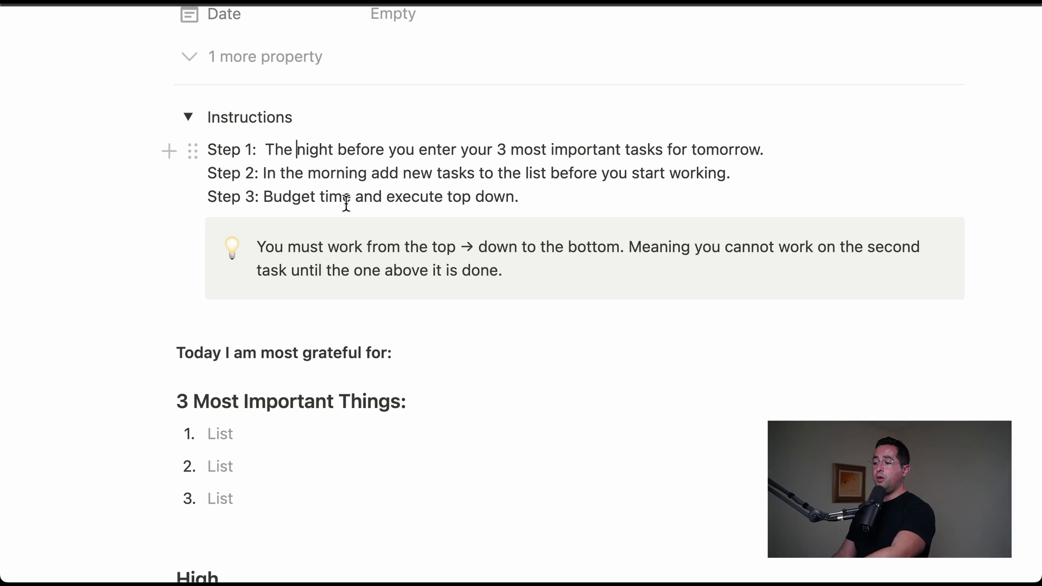
{"action": "scroll", "coordinate": [347, 201], "scroll_direction": "down", "scroll_amount": 5}
{"action": "scroll", "coordinate": [327, 380], "scroll_direction": "down", "scroll_amount": 10}
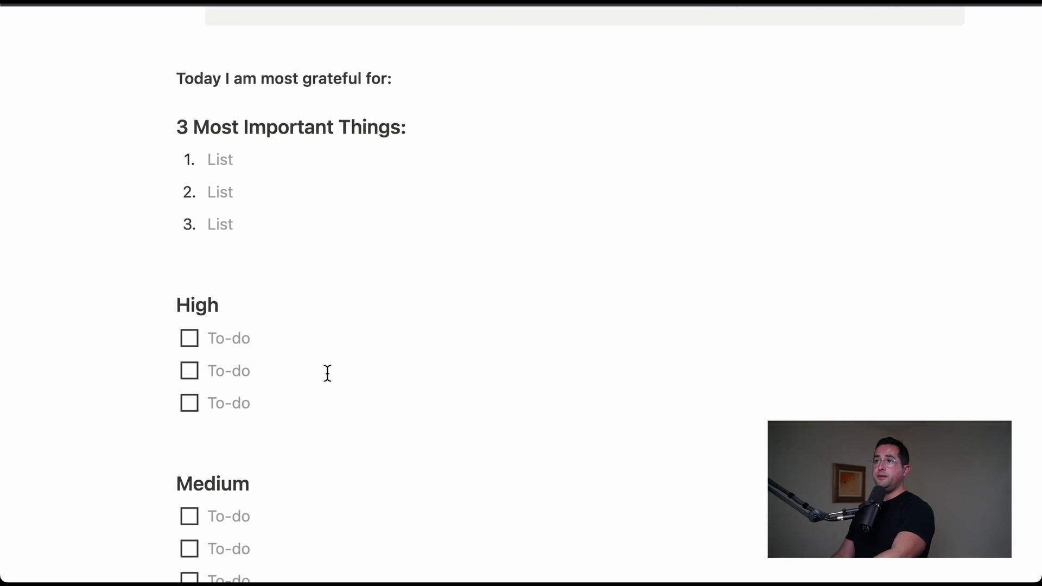
{"action": "scroll", "coordinate": [326, 372], "scroll_direction": "down", "scroll_amount": 3}
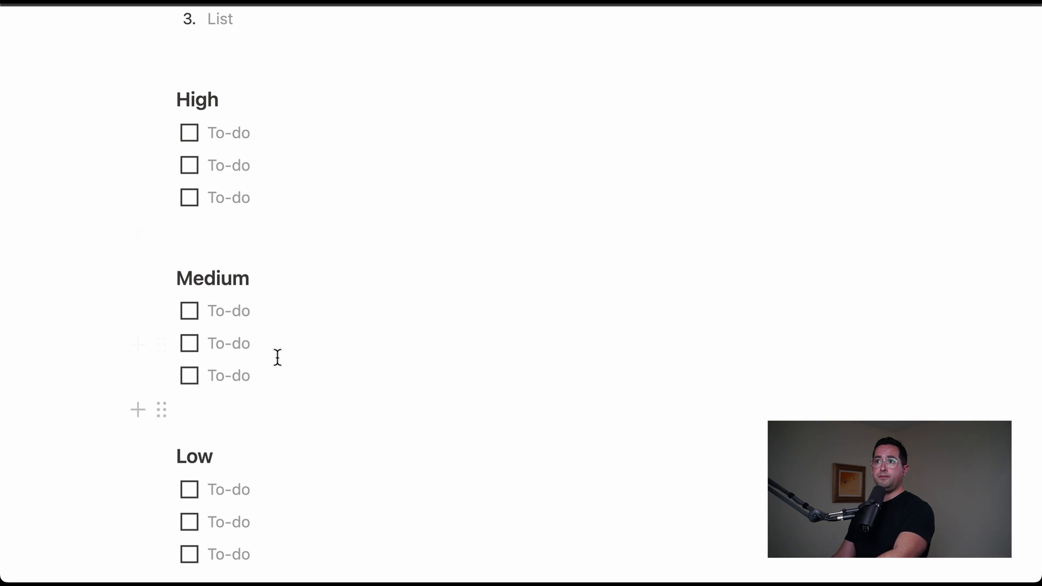
{"action": "scroll", "coordinate": [239, 451], "scroll_direction": "down", "scroll_amount": 2}
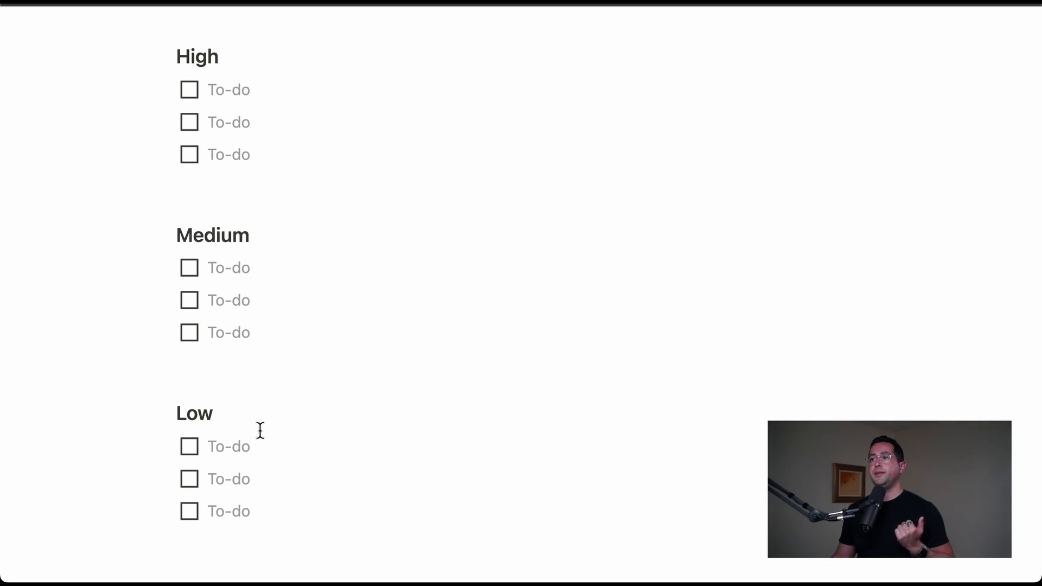
{"action": "scroll", "coordinate": [258, 430], "scroll_direction": "down", "scroll_amount": 2}
{"action": "scroll", "coordinate": [259, 424], "scroll_direction": "down", "scroll_amount": 8}
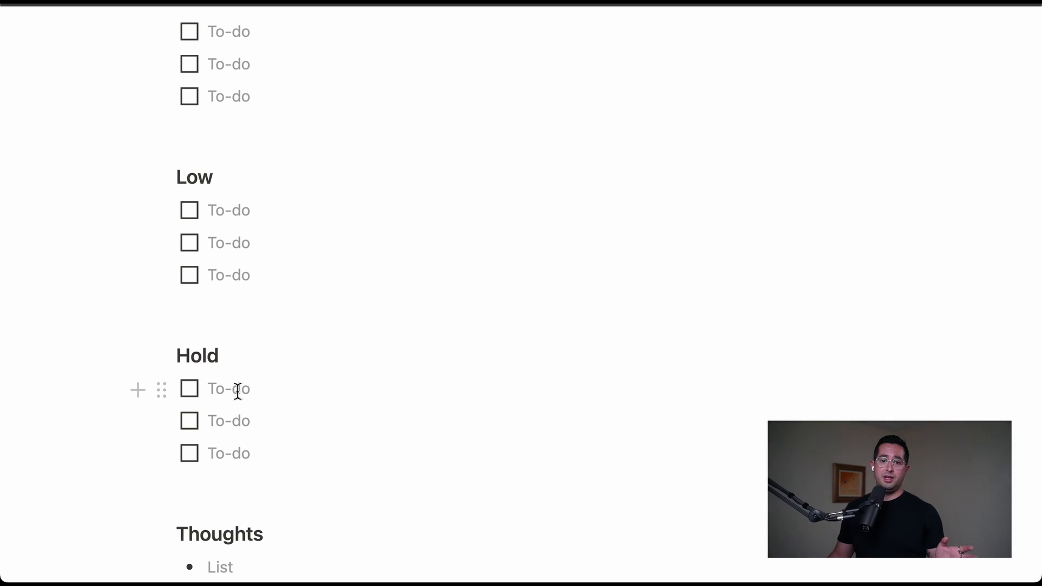
{"action": "scroll", "coordinate": [238, 390], "scroll_direction": "down", "scroll_amount": 5}
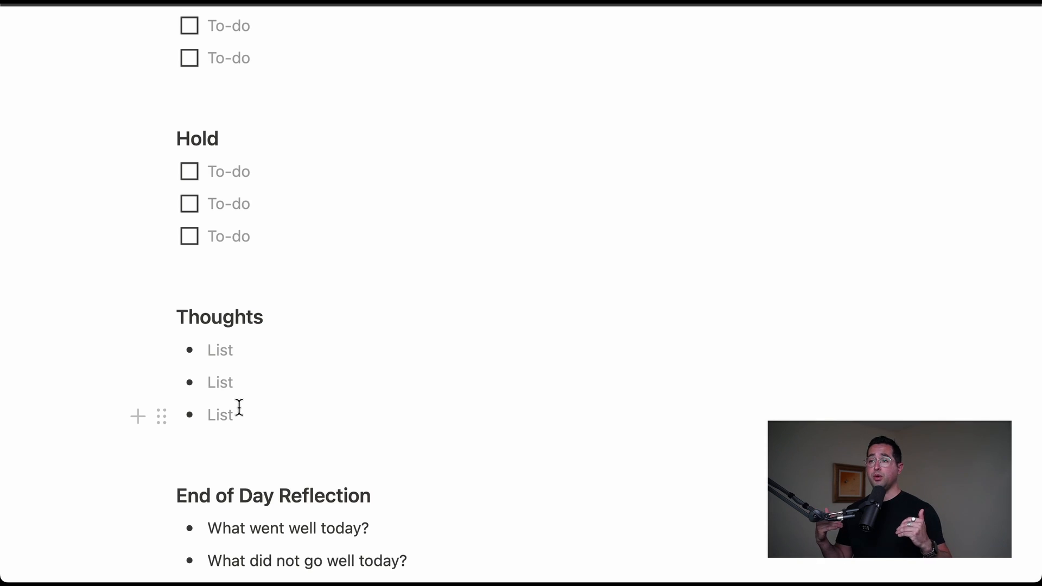
{"action": "left_click", "coordinate": [263, 361]}
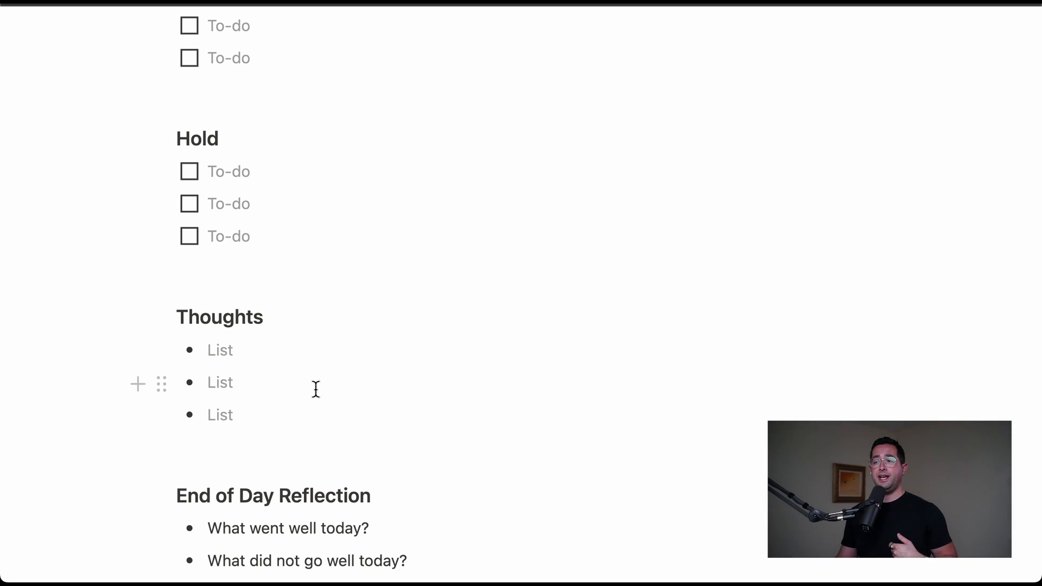
- Review the priority lists again, check the End of Day Reflection questions and return to the instructions
{"action": "scroll", "coordinate": [314, 393], "scroll_direction": "up", "scroll_amount": 2}
{"action": "scroll", "coordinate": [314, 393], "scroll_direction": "up", "scroll_amount": 10}
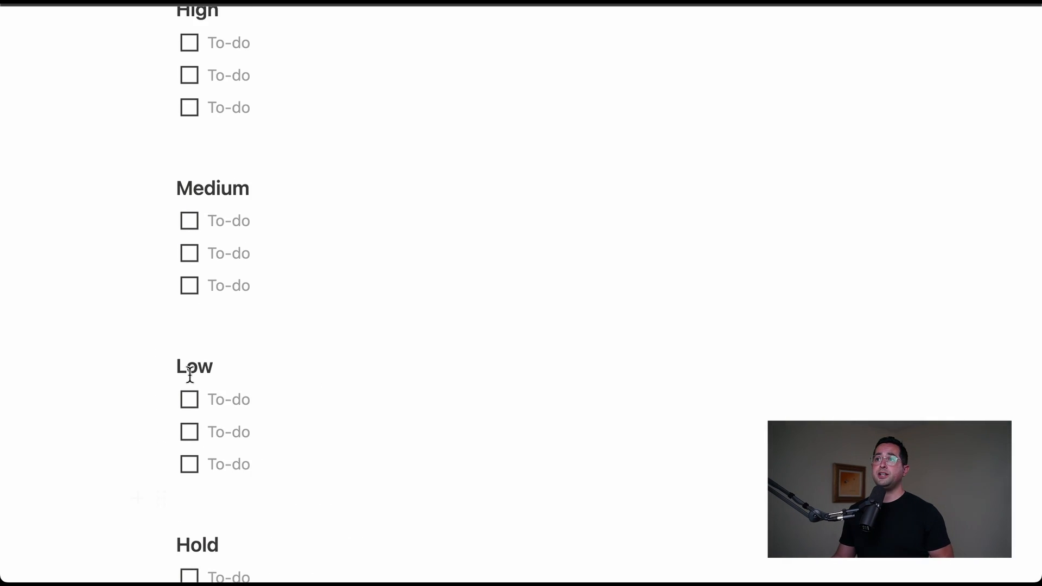
{"action": "scroll", "coordinate": [158, 225], "scroll_direction": "up", "scroll_amount": 5}
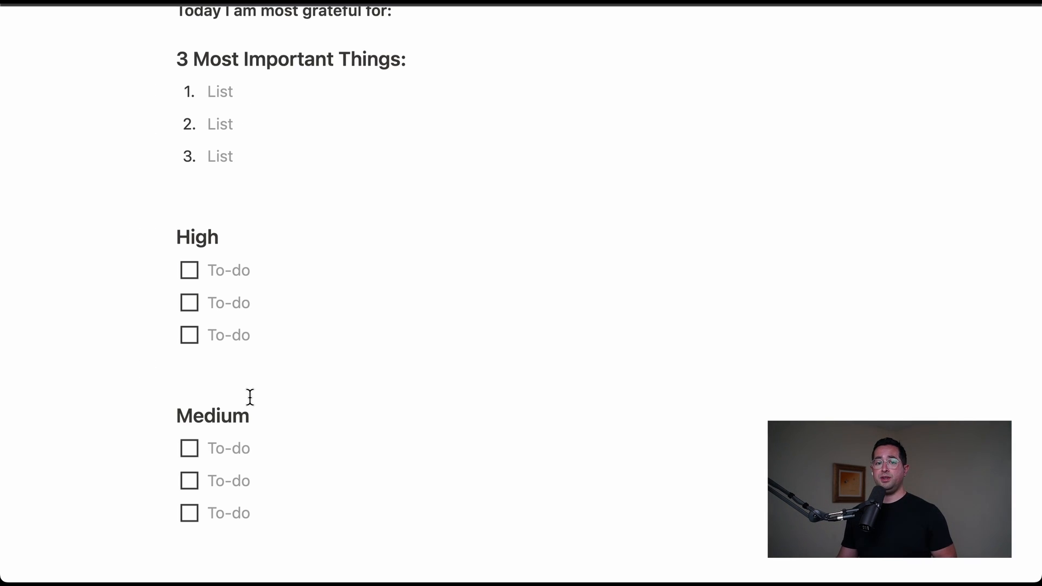
{"action": "scroll", "coordinate": [250, 397], "scroll_direction": "down", "scroll_amount": 15}
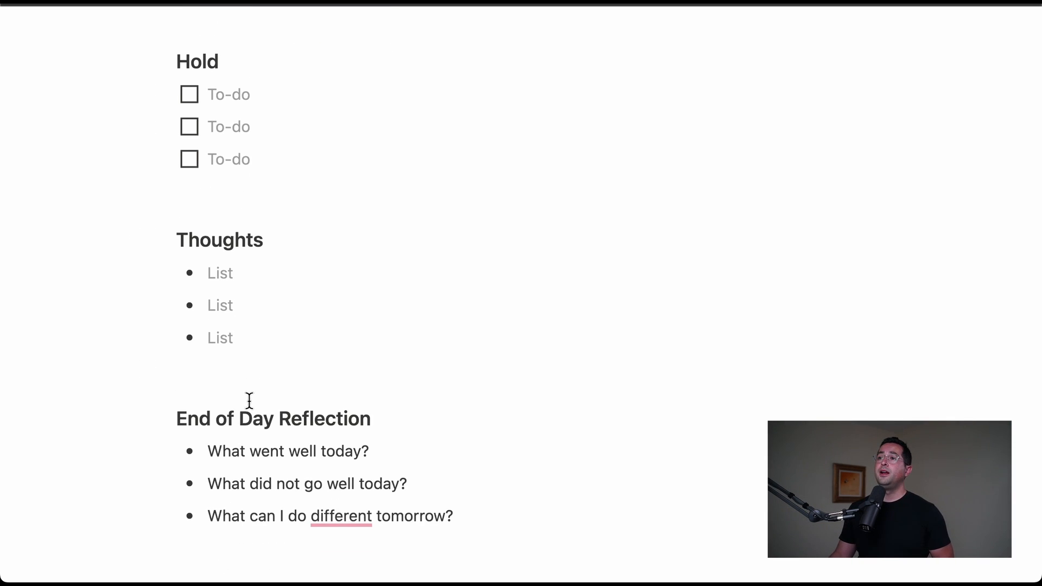
{"action": "scroll", "coordinate": [286, 494], "scroll_direction": "up", "scroll_amount": 5}
{"action": "scroll", "coordinate": [275, 396], "scroll_direction": "up", "scroll_amount": 9}
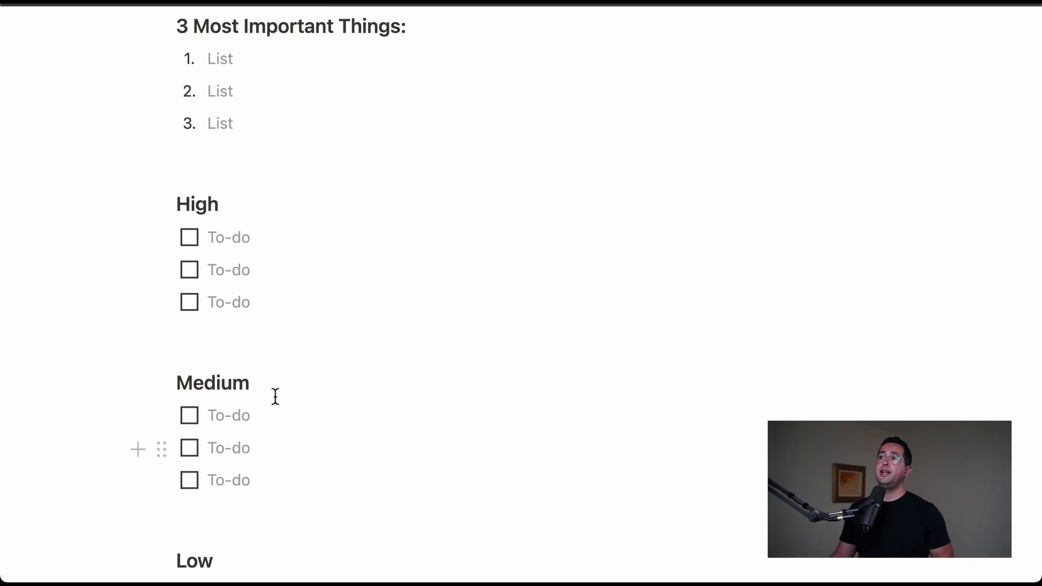
{"action": "scroll", "coordinate": [364, 295], "scroll_direction": "up", "scroll_amount": 9}
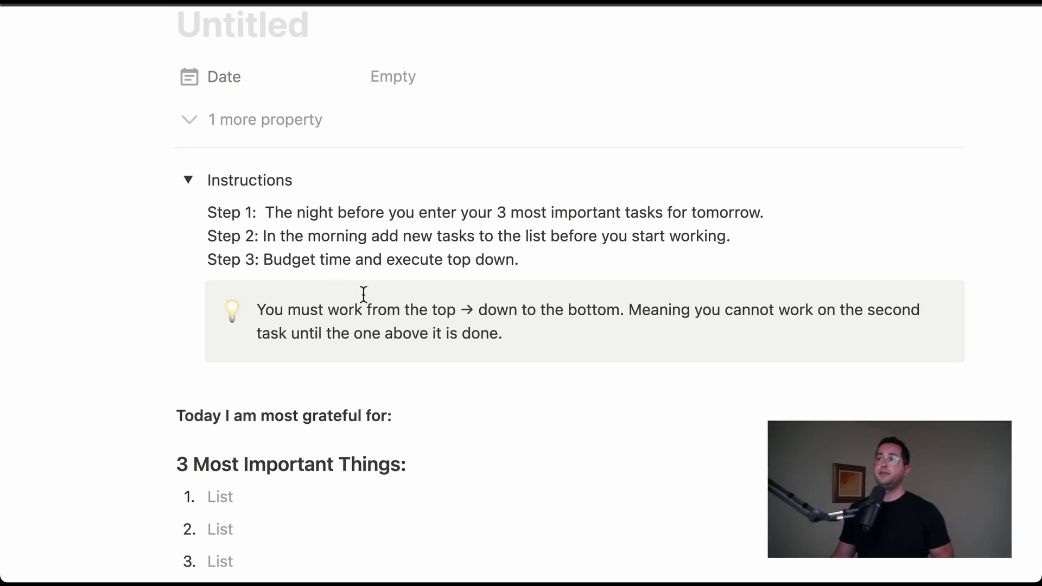
- Read Step 2 of the instructions, highlighting its wording, and compare it with the 3 Most Important Things and priority lists
{"action": "left_click_drag", "start_coordinate": [329, 237], "coordinate": [467, 242]}
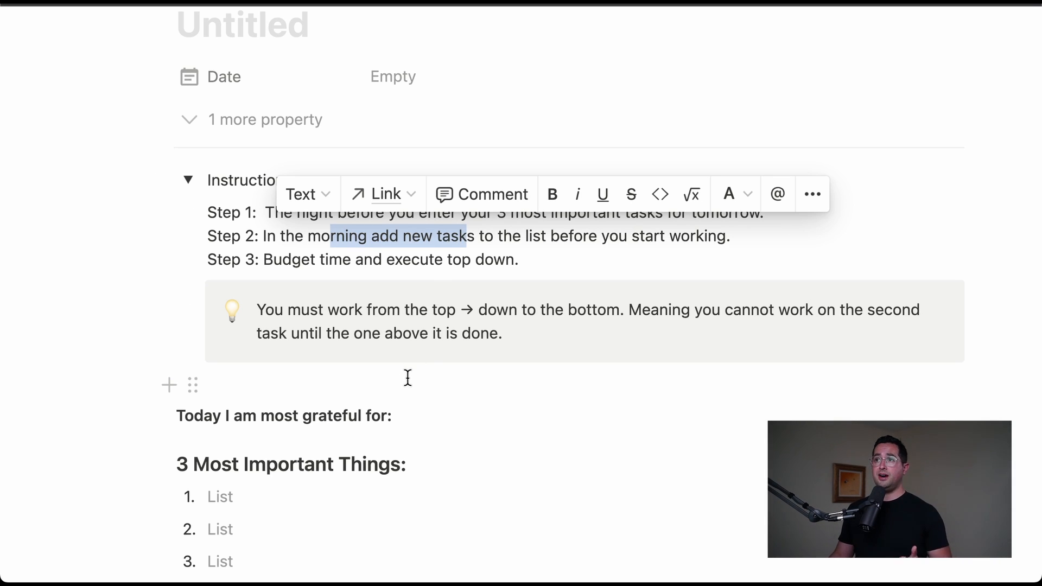
{"action": "scroll", "coordinate": [379, 383], "scroll_direction": "down", "scroll_amount": 3}
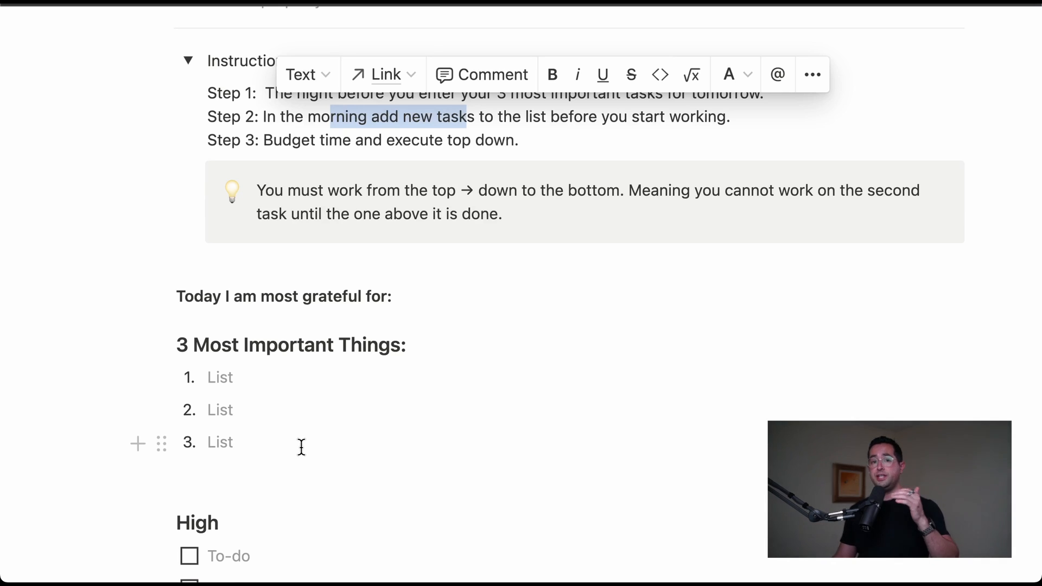
{"action": "scroll", "coordinate": [289, 444], "scroll_direction": "down", "scroll_amount": 3}
{"action": "left_click", "coordinate": [287, 265]}
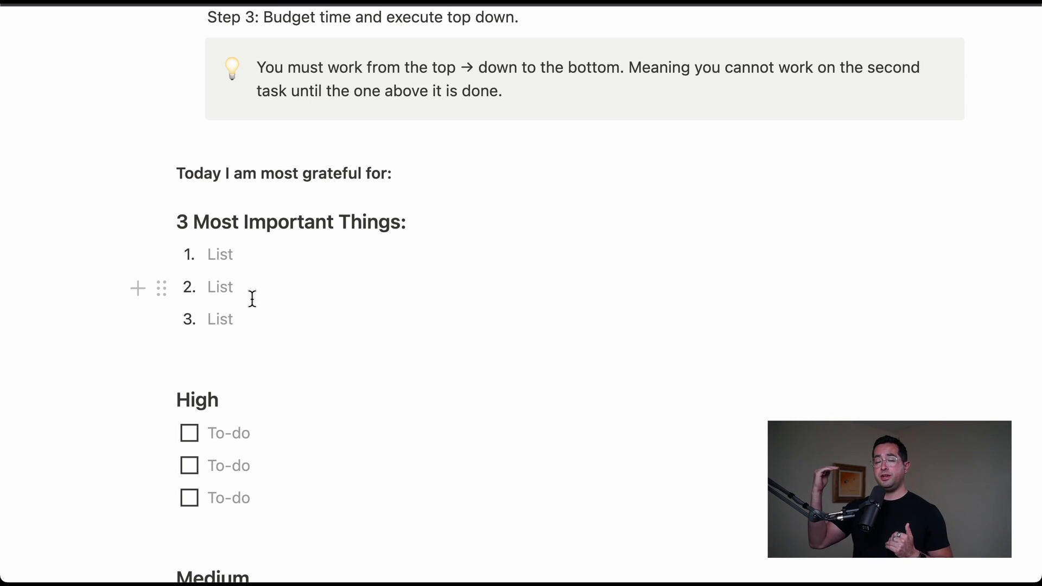
{"action": "scroll", "coordinate": [251, 298], "scroll_direction": "down", "scroll_amount": 5}
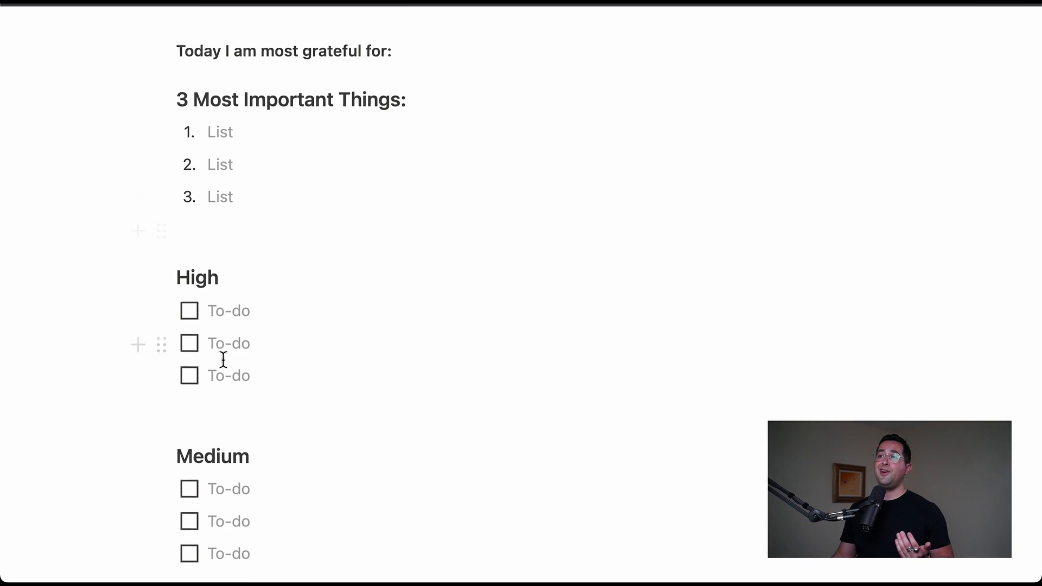
{"action": "scroll", "coordinate": [256, 433], "scroll_direction": "down", "scroll_amount": 4}
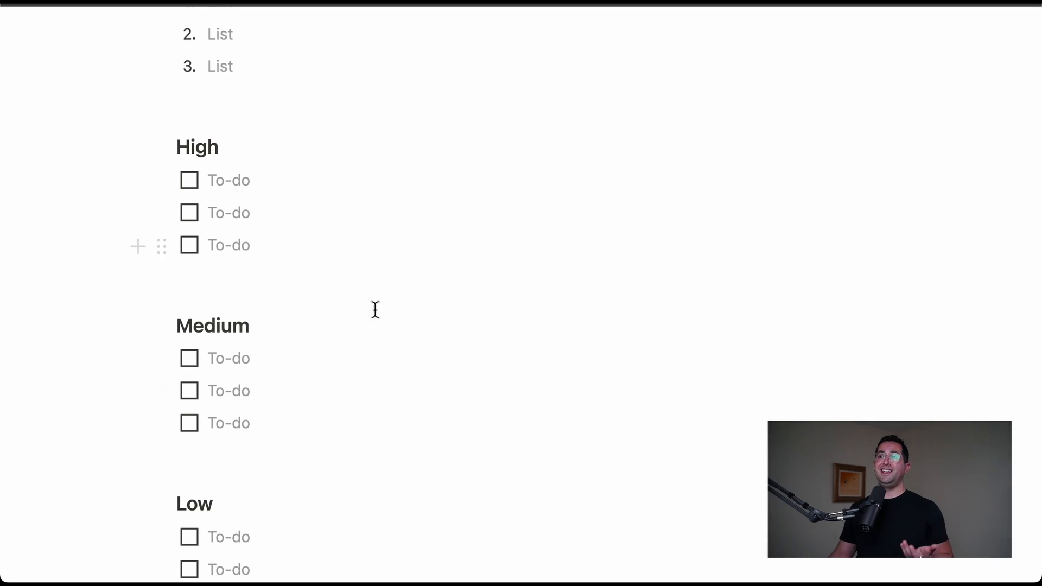
{"action": "scroll", "coordinate": [349, 395], "scroll_direction": "up", "scroll_amount": 8}
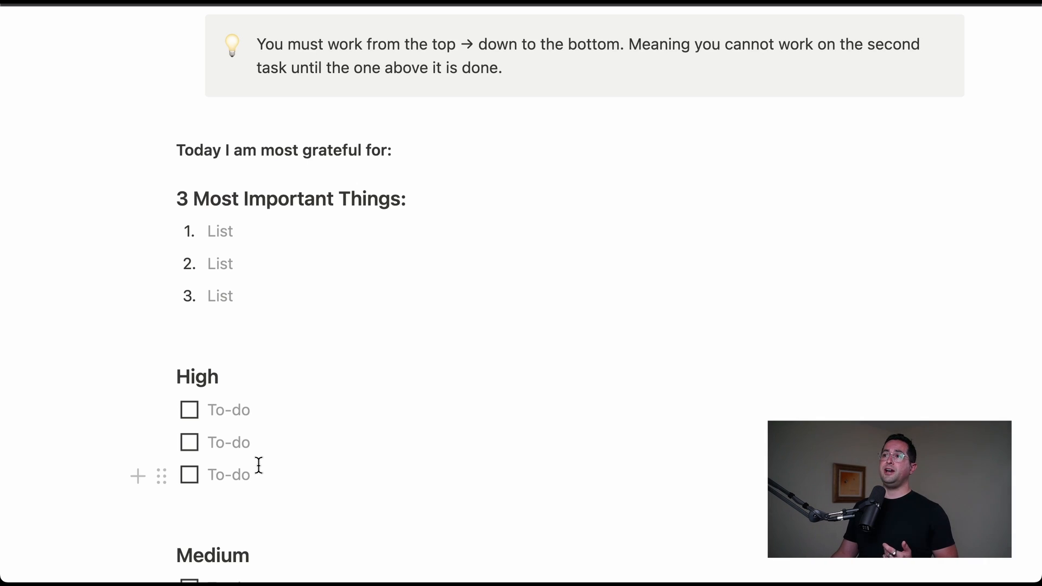
- Look through the Low, Hold and Thoughts sections, and highlight the End of Day Reflection questions
{"action": "scroll", "coordinate": [276, 435], "scroll_direction": "down", "scroll_amount": 15}
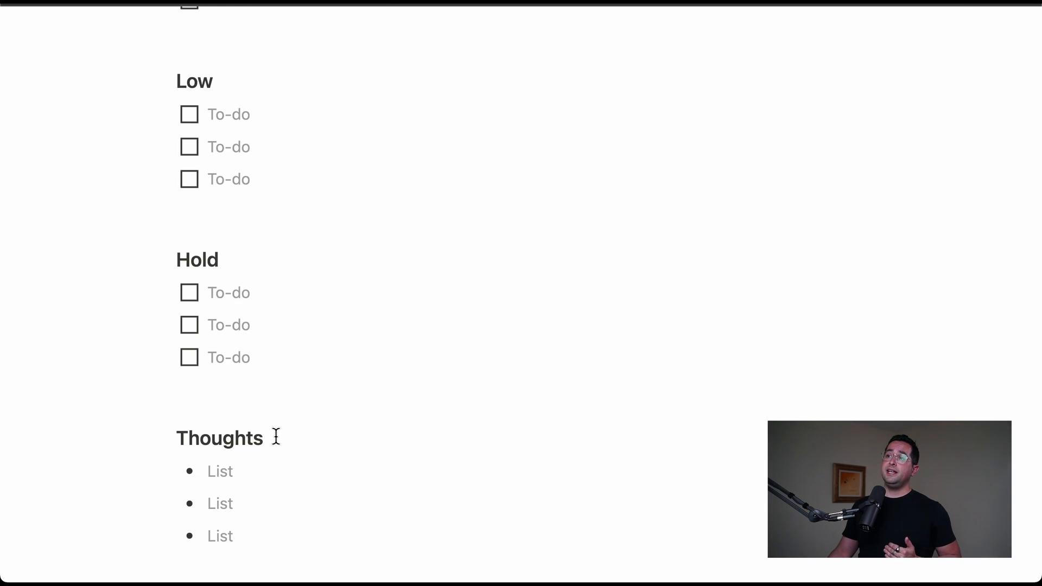
{"action": "scroll", "coordinate": [296, 458], "scroll_direction": "down", "scroll_amount": 3}
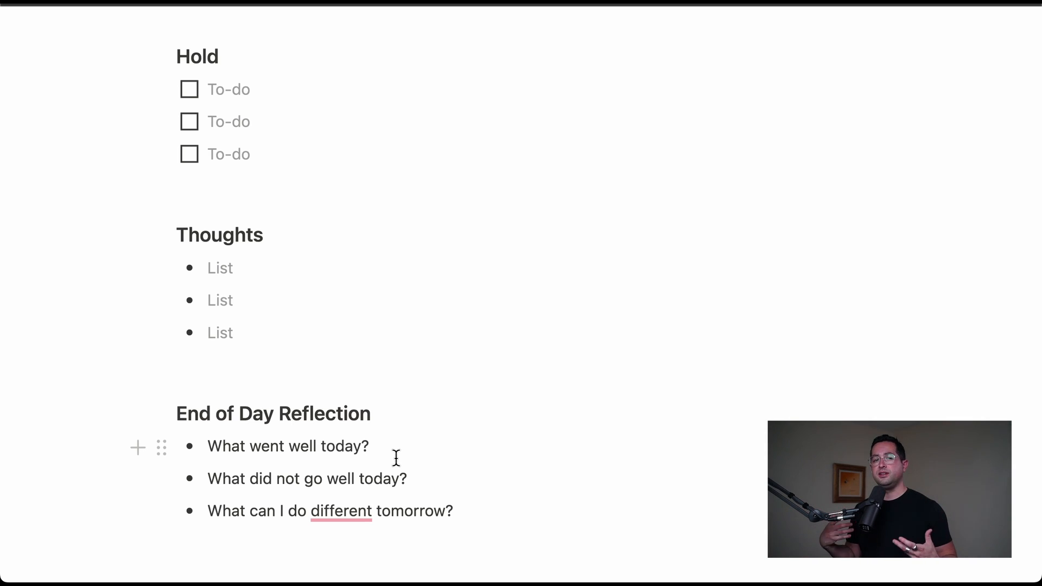
{"action": "left_click_drag", "start_coordinate": [402, 456], "coordinate": [522, 580]}
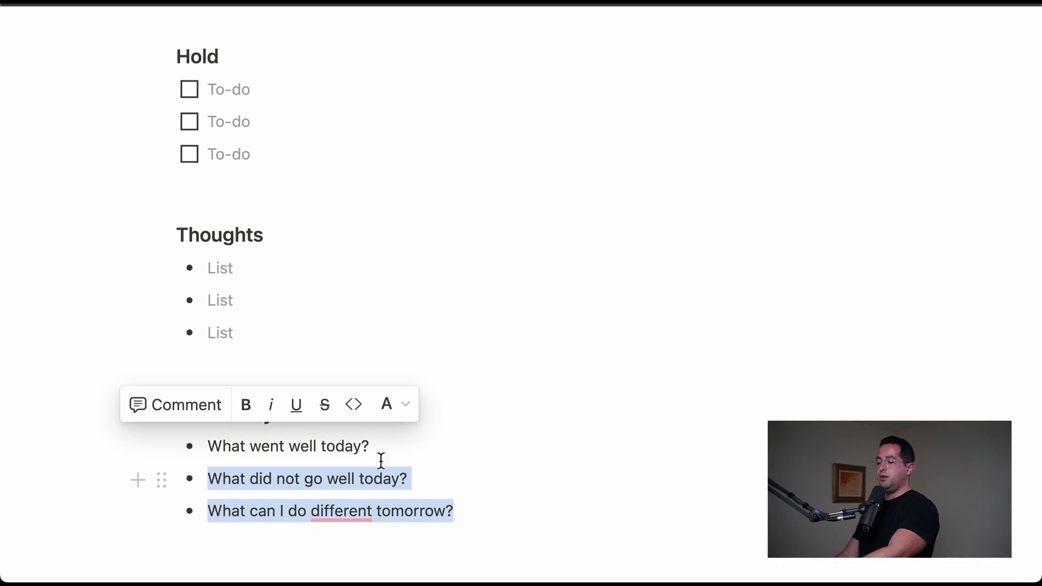
{"action": "left_click", "coordinate": [457, 295]}
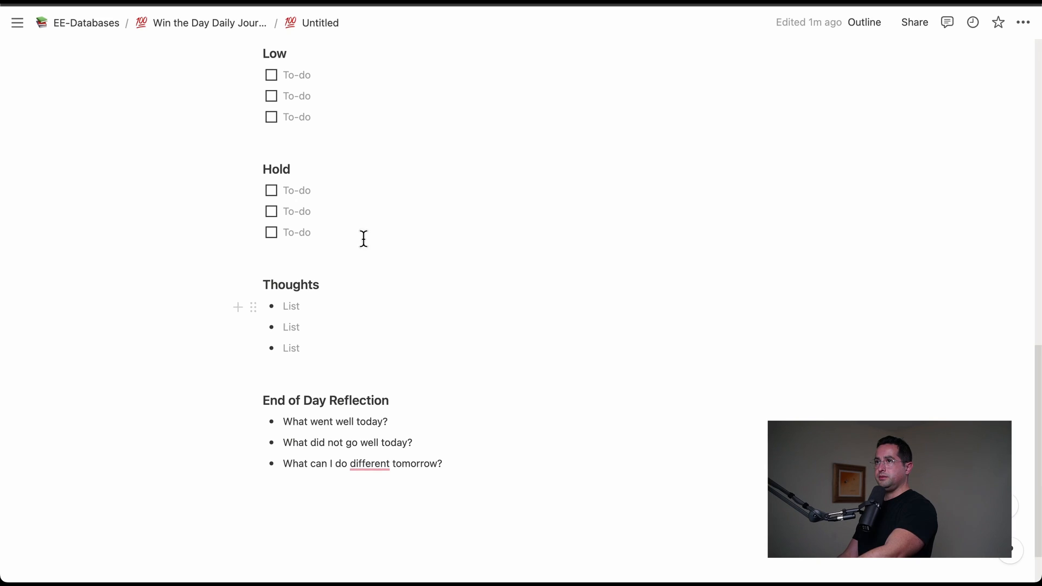
- Return to the Win the Day Daily Journal database and open the Example entry as a full page
{"action": "left_click", "coordinate": [191, 24]}
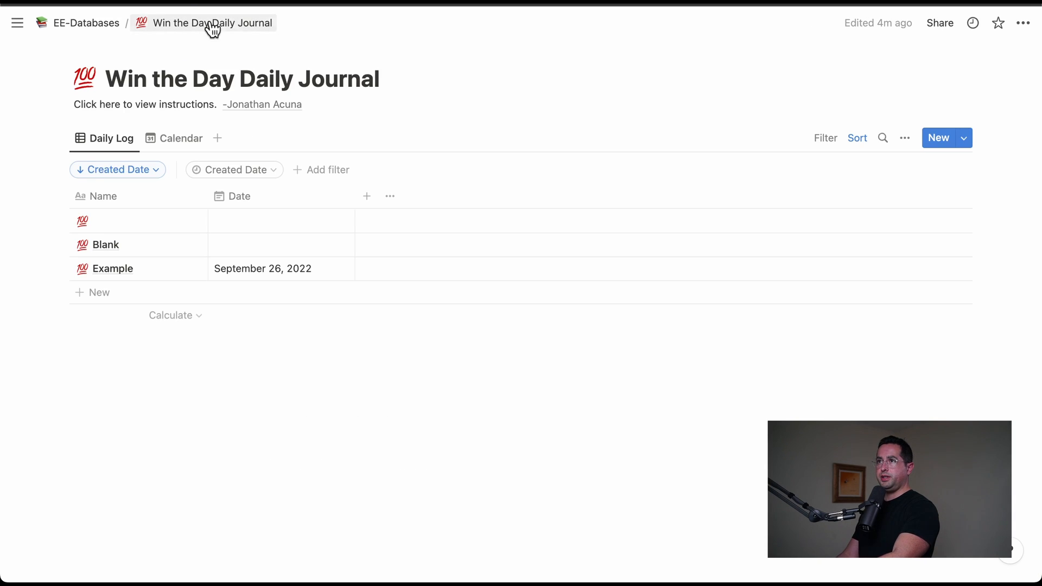
{"action": "mouse_move", "coordinate": [170, 275]}
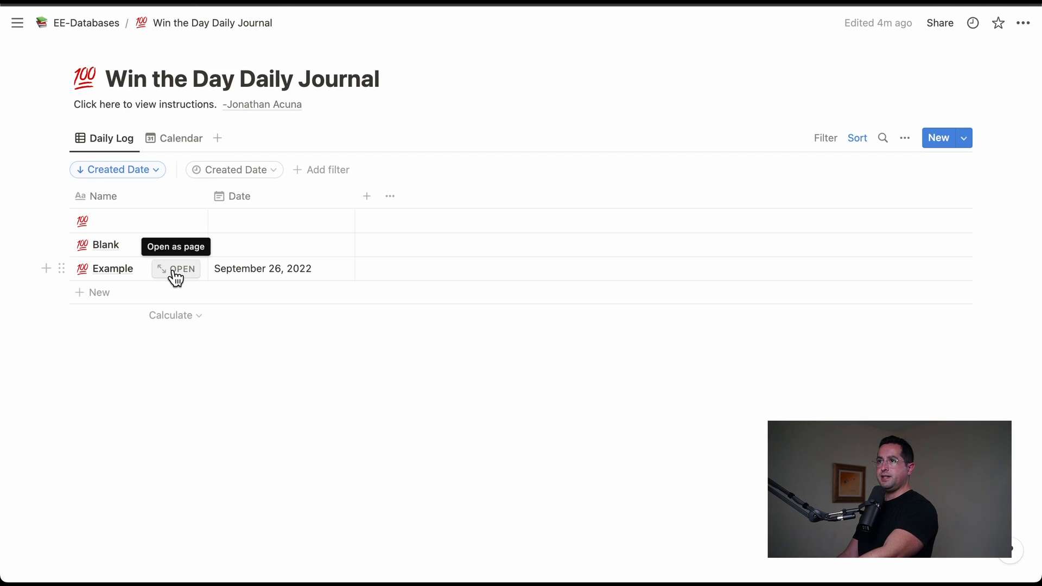
{"action": "left_click", "coordinate": [176, 269]}
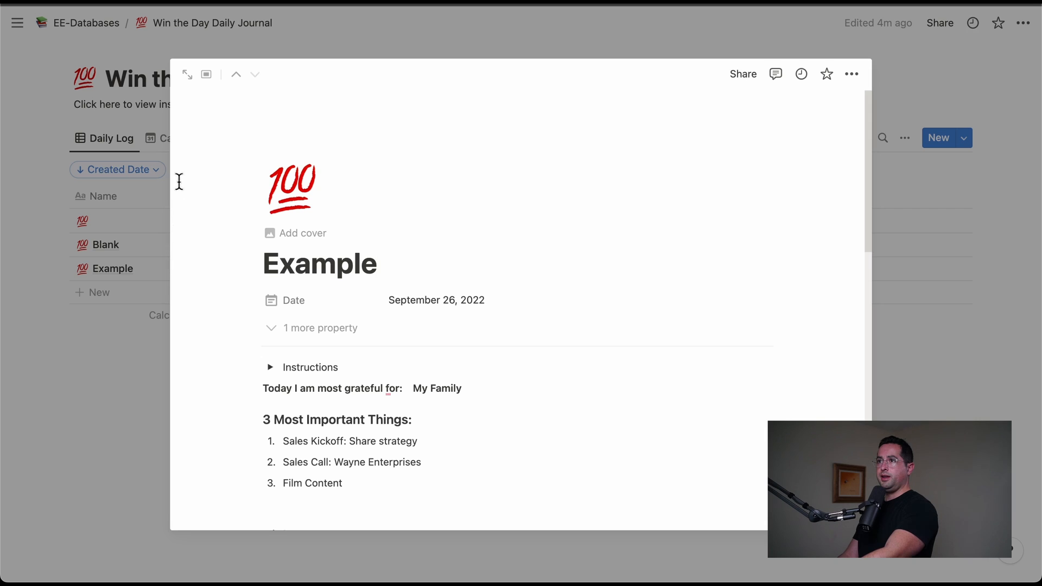
{"action": "left_click", "coordinate": [188, 75]}
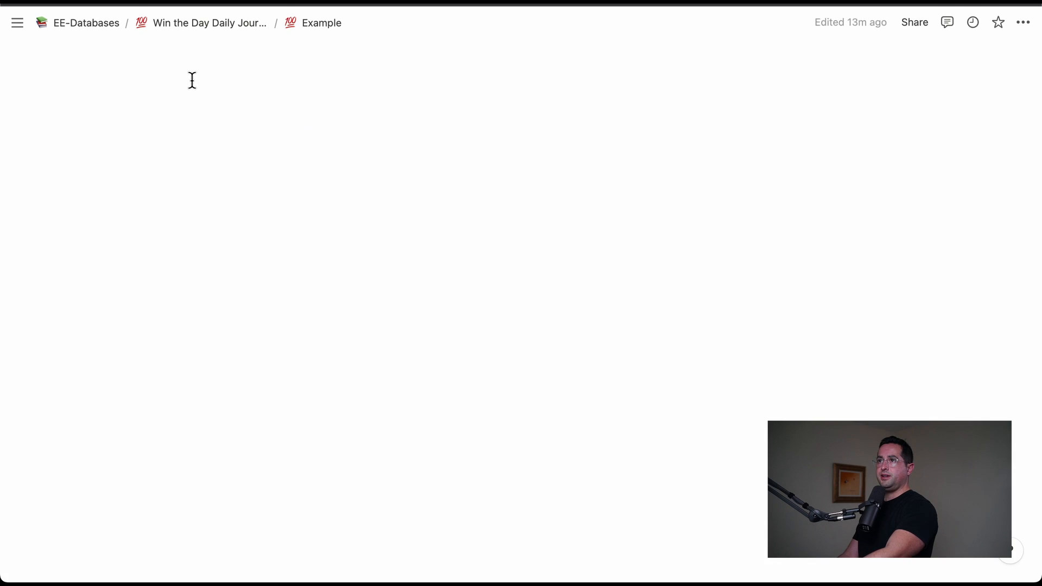
- Examine the Example entry's title, date picker and gratitude line, leaving their values as they are
{"action": "scroll", "coordinate": [391, 330], "scroll_direction": "down", "scroll_amount": 2}
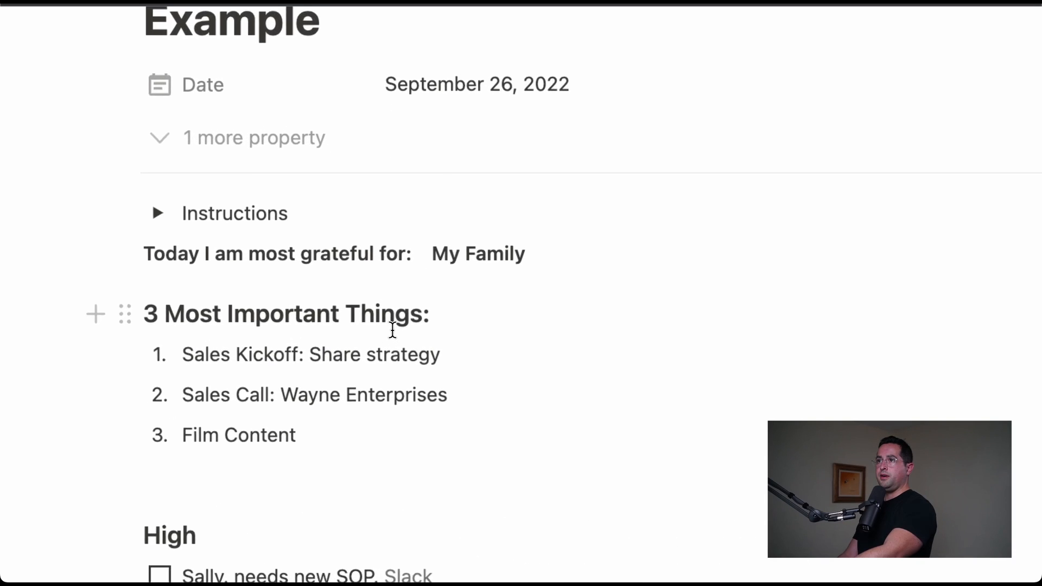
{"action": "scroll", "coordinate": [392, 329], "scroll_direction": "down", "scroll_amount": 2}
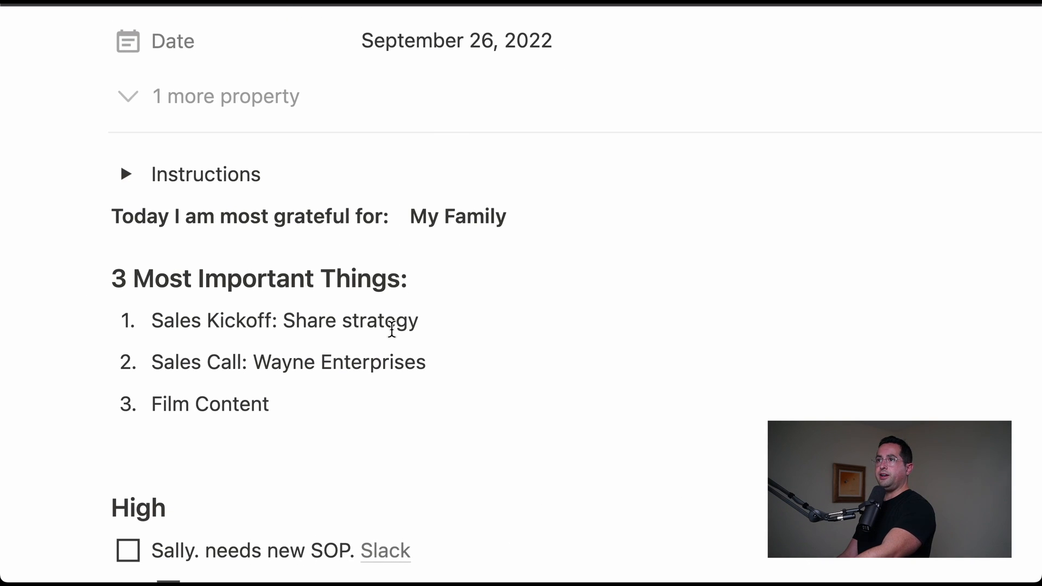
{"action": "scroll", "coordinate": [388, 328], "scroll_direction": "up", "scroll_amount": 5}
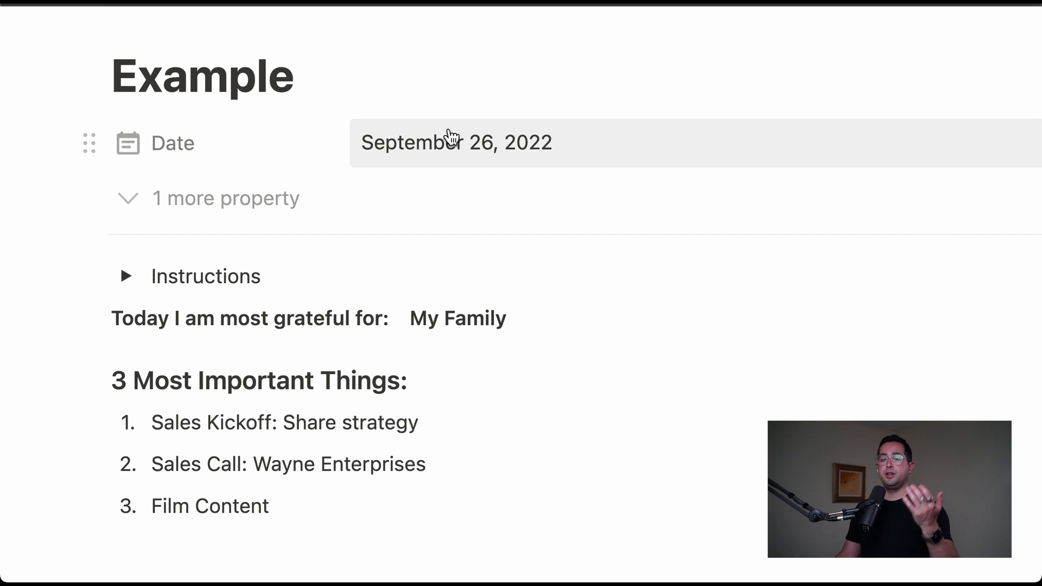
{"action": "left_click", "coordinate": [449, 139]}
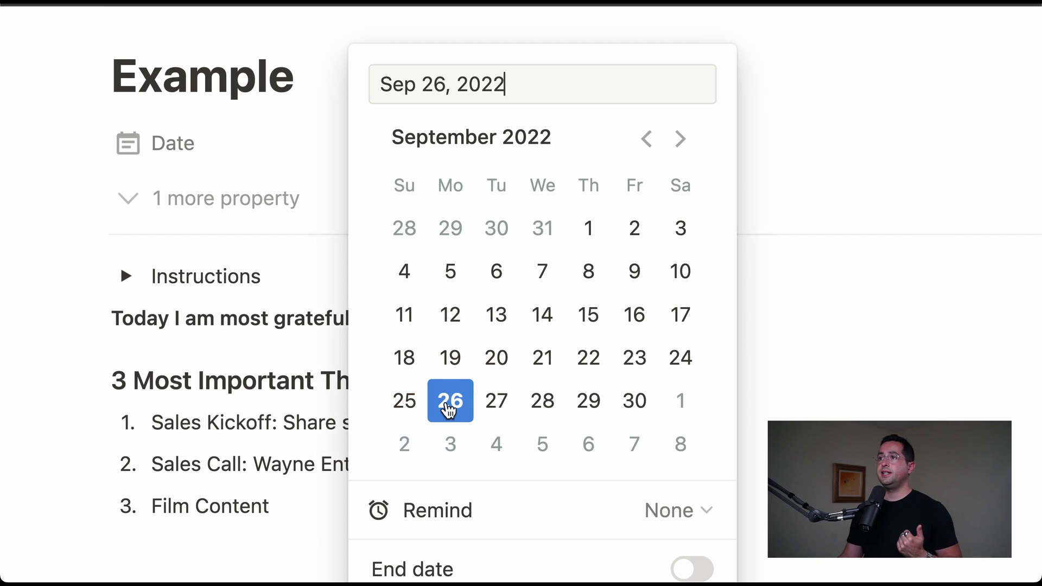
{"action": "left_click", "coordinate": [261, 81]}
{"action": "left_click_drag", "start_coordinate": [309, 76], "coordinate": [114, 86]}
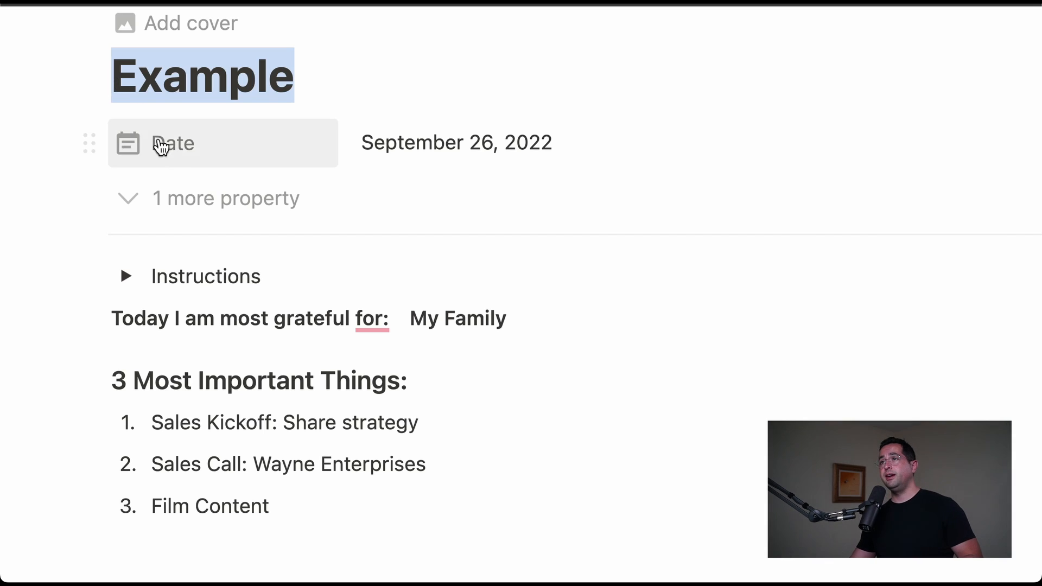
{"action": "scroll", "coordinate": [261, 327], "scroll_direction": "down", "scroll_amount": 1}
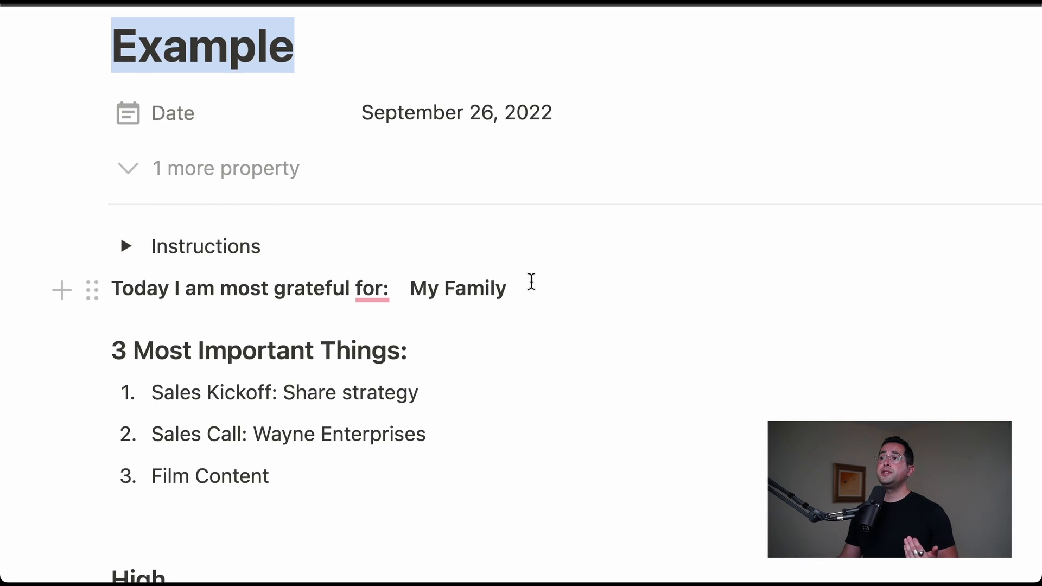
{"action": "left_click_drag", "start_coordinate": [510, 286], "coordinate": [410, 287]}
- Read the Example entry's 3 Most Important Things, highlighting the list items one by one
{"action": "scroll", "coordinate": [412, 295], "scroll_direction": "down", "scroll_amount": 3}
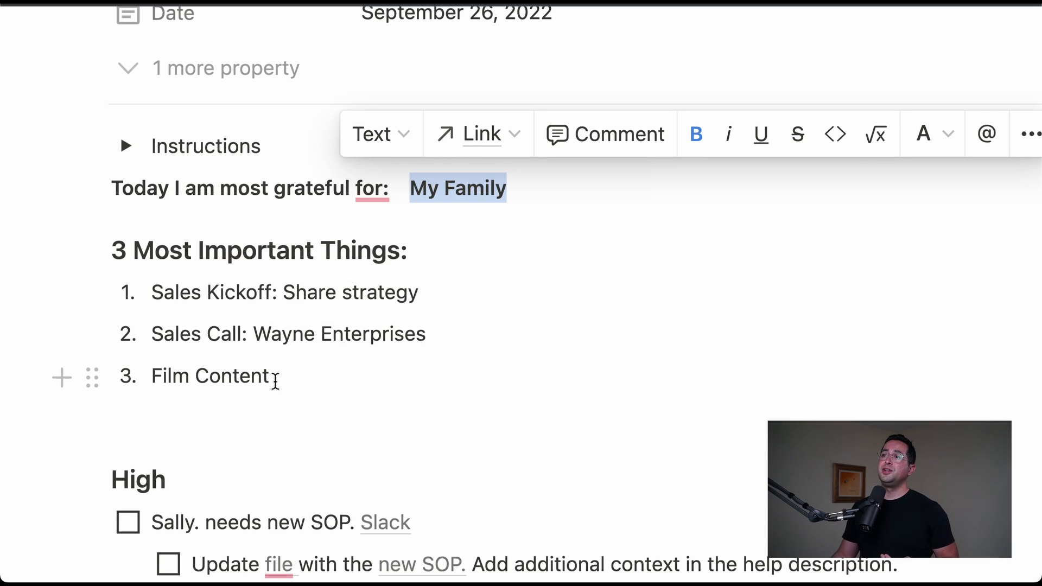
{"action": "left_click_drag", "start_coordinate": [275, 380], "coordinate": [202, 299]}
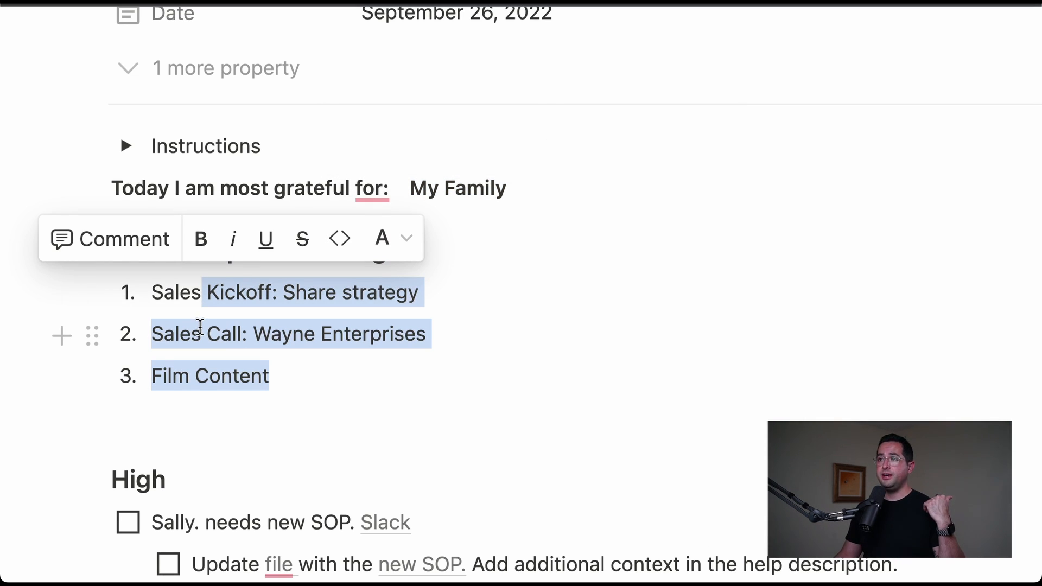
{"action": "left_click", "coordinate": [244, 351]}
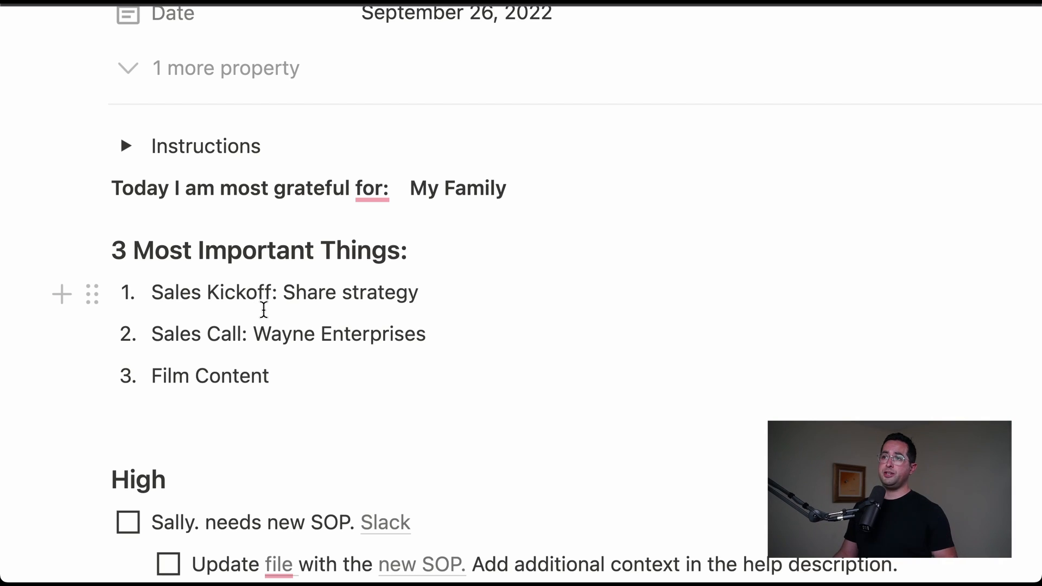
{"action": "left_click_drag", "start_coordinate": [253, 336], "coordinate": [389, 336]}
{"action": "left_click", "coordinate": [324, 391]}
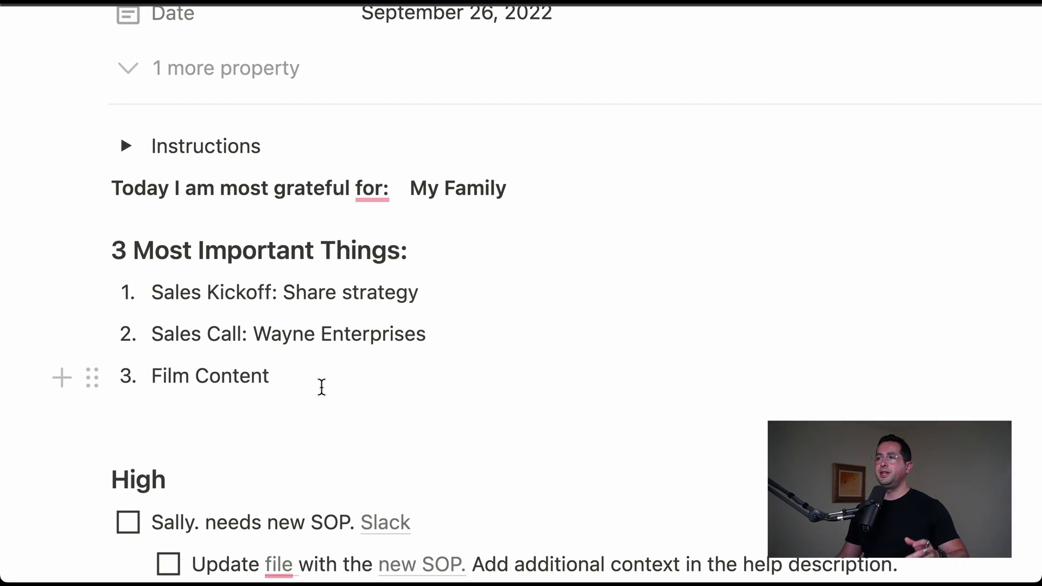
{"action": "scroll", "coordinate": [247, 235], "scroll_direction": "down", "scroll_amount": 1}
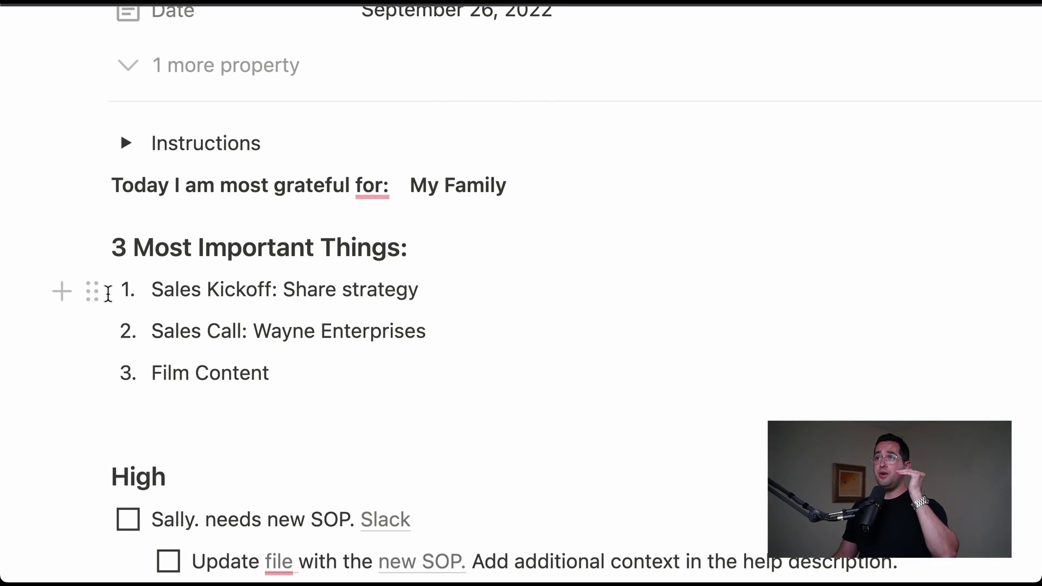
{"action": "left_click_drag", "start_coordinate": [163, 288], "coordinate": [412, 287]}
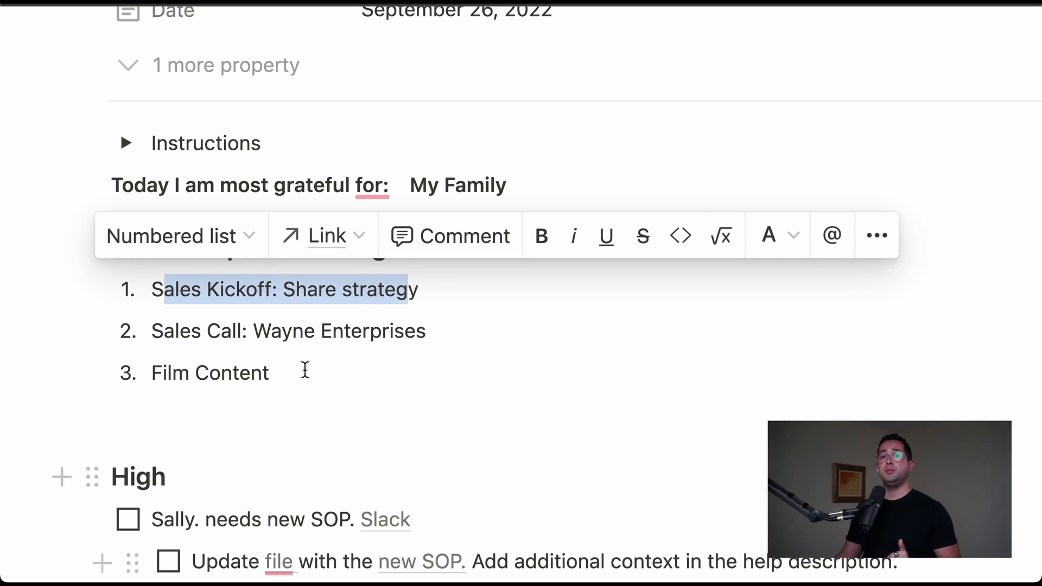
- Read the tasks in the High list, highlighting the first one about the new SOP and the person it names
{"action": "scroll", "coordinate": [305, 300], "scroll_direction": "down", "scroll_amount": 3}
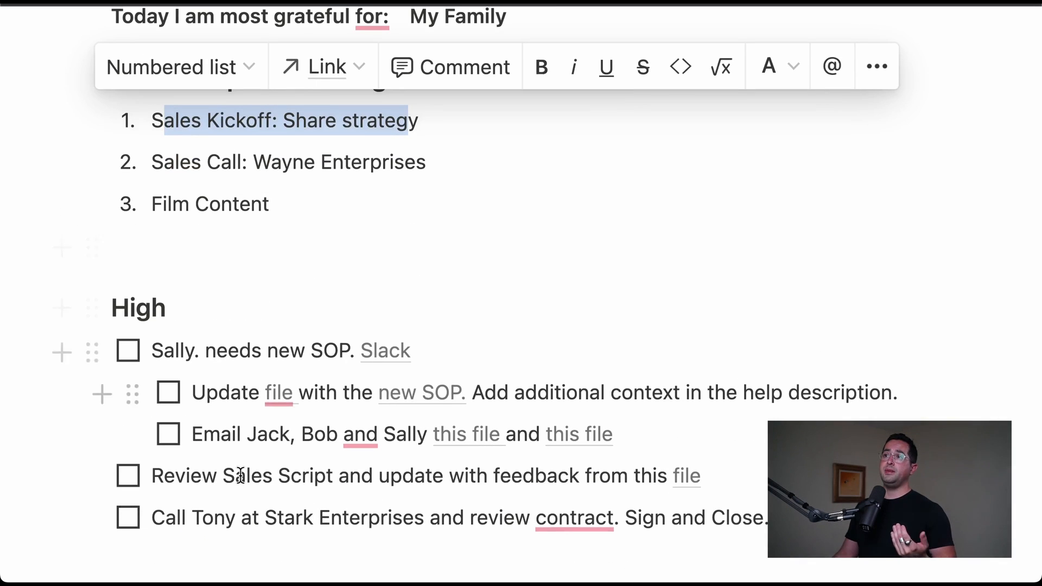
{"action": "scroll", "coordinate": [302, 472], "scroll_direction": "down", "scroll_amount": 3}
{"action": "scroll", "coordinate": [303, 471], "scroll_direction": "down", "scroll_amount": 1}
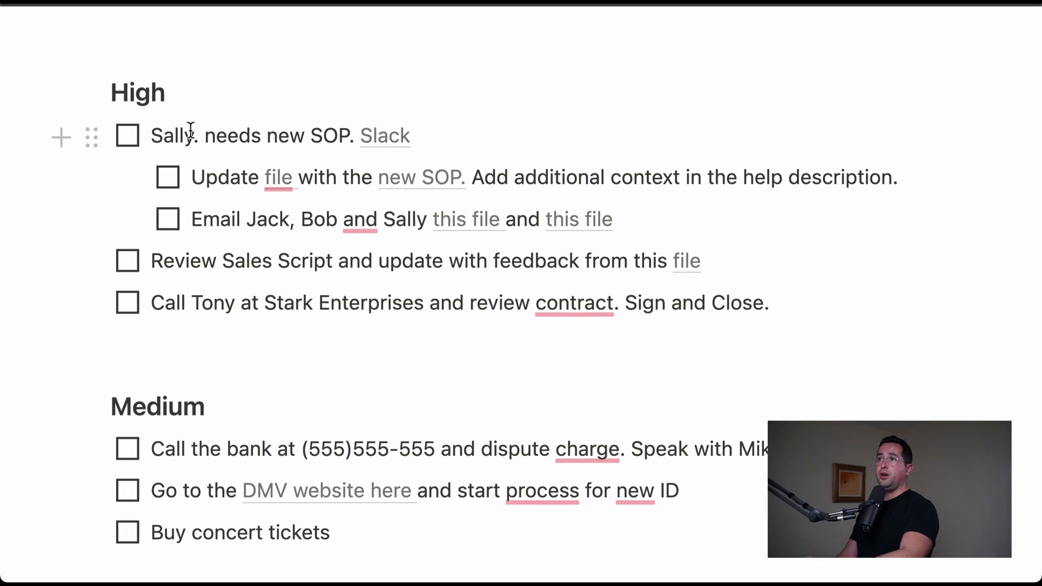
{"action": "left_click_drag", "start_coordinate": [151, 134], "coordinate": [417, 136]}
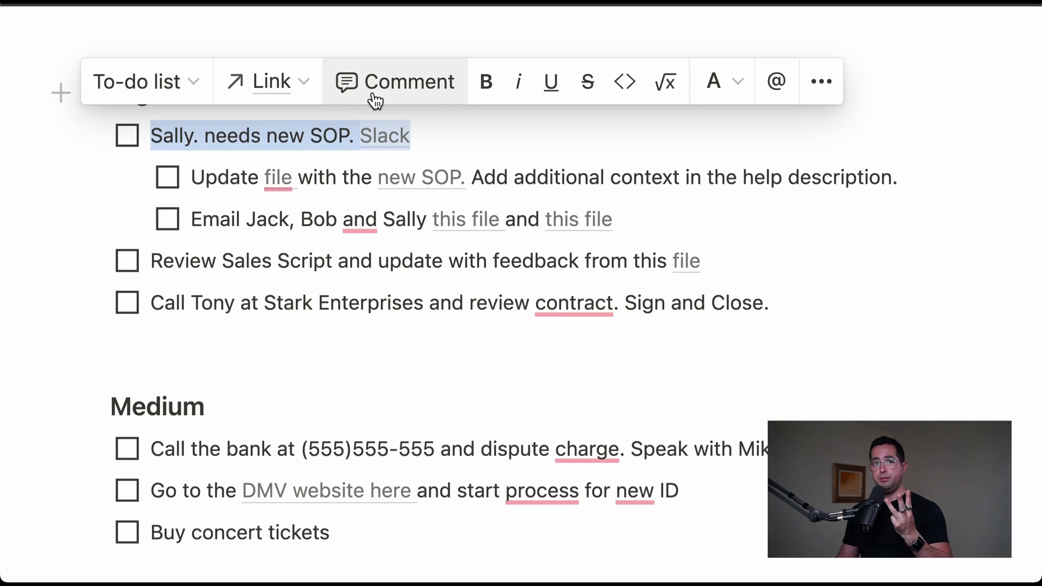
{"action": "double_click", "coordinate": [172, 141]}
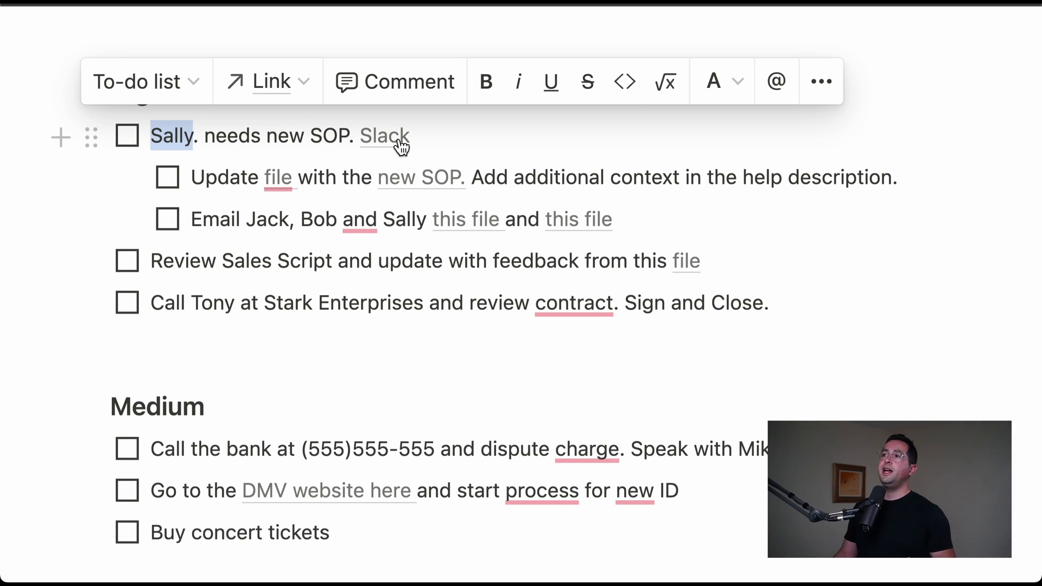
- Inspect the Slack and file links attached to the new SOP task and its e-mail sub-task
{"action": "mouse_move", "coordinate": [397, 145]}
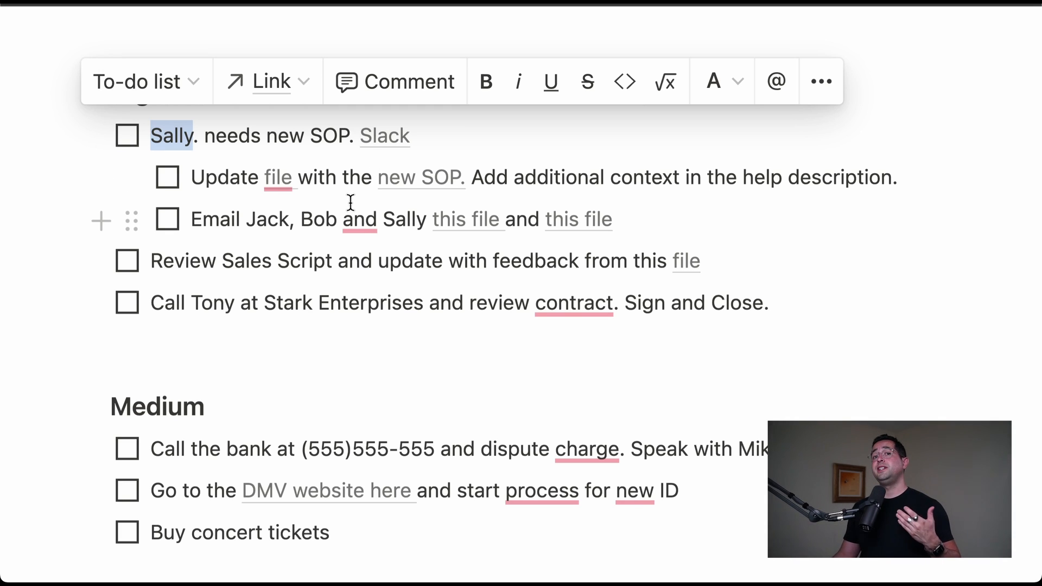
{"action": "mouse_move", "coordinate": [346, 210]}
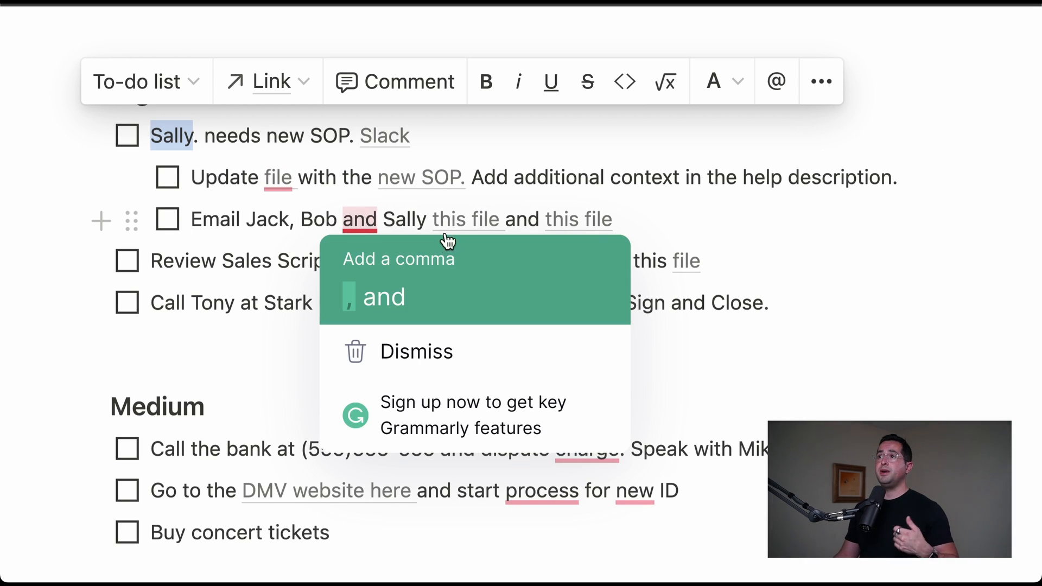
{"action": "mouse_move", "coordinate": [601, 221]}
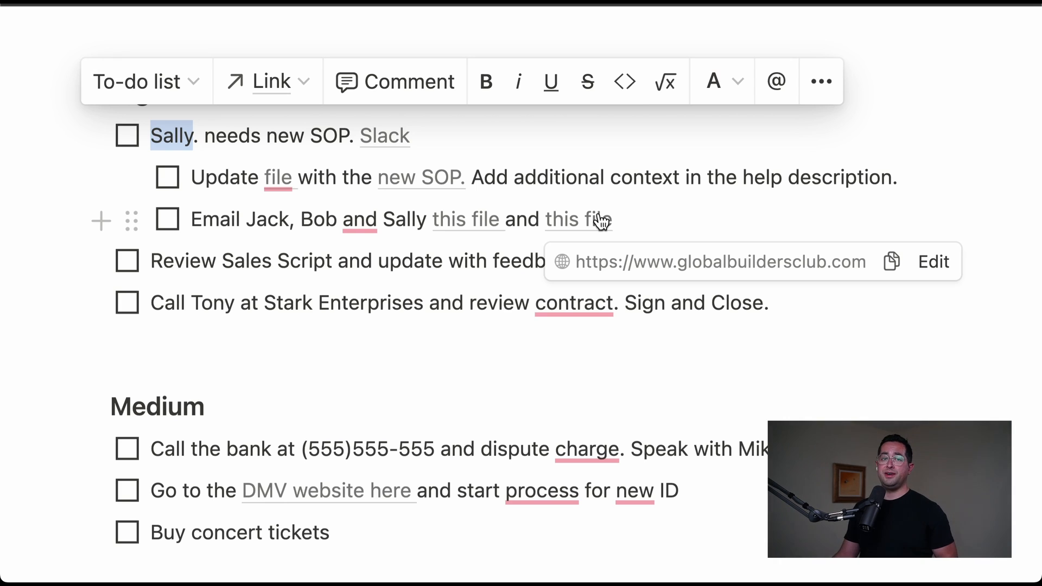
{"action": "left_click_drag", "start_coordinate": [619, 220], "coordinate": [428, 219]}
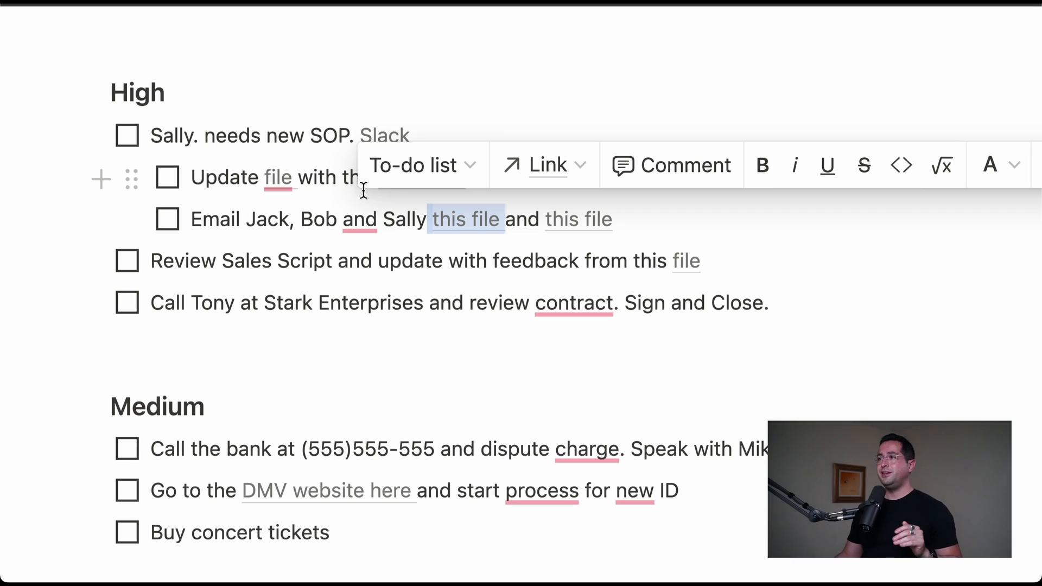
{"action": "mouse_move", "coordinate": [451, 227]}
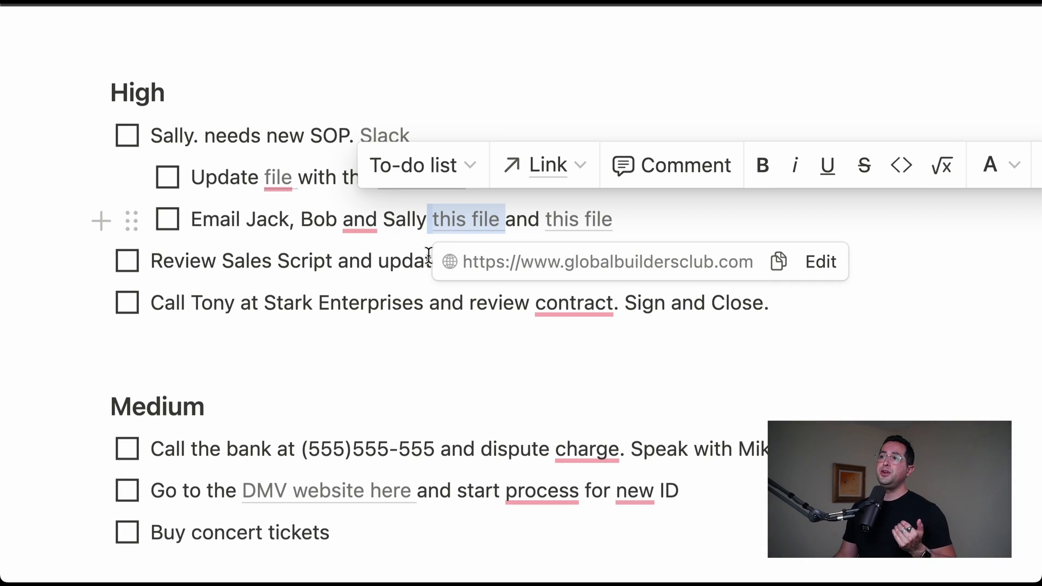
{"action": "left_click_drag", "start_coordinate": [314, 220], "coordinate": [488, 204]}
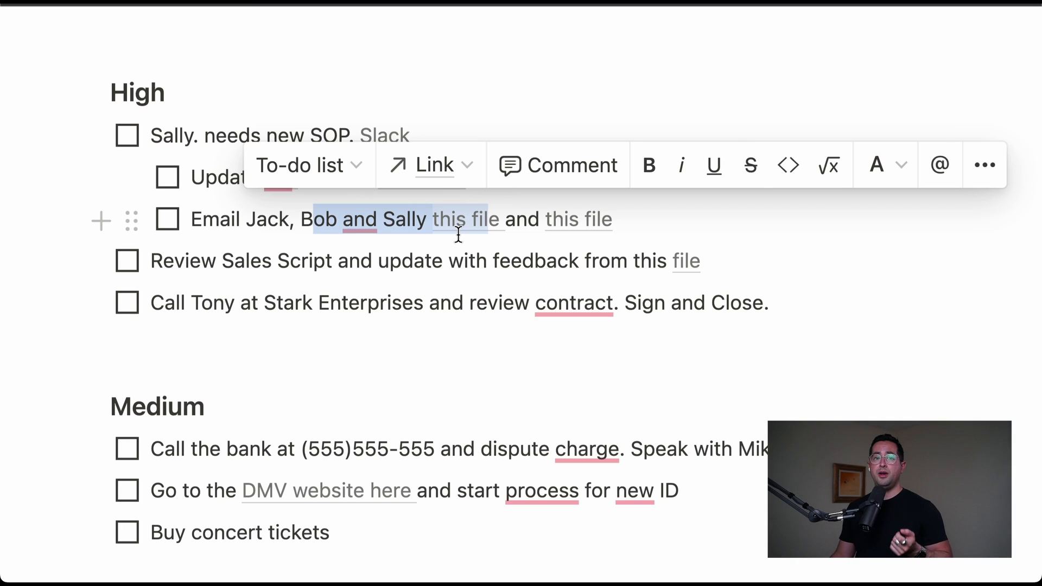
{"action": "left_click", "coordinate": [391, 272]}
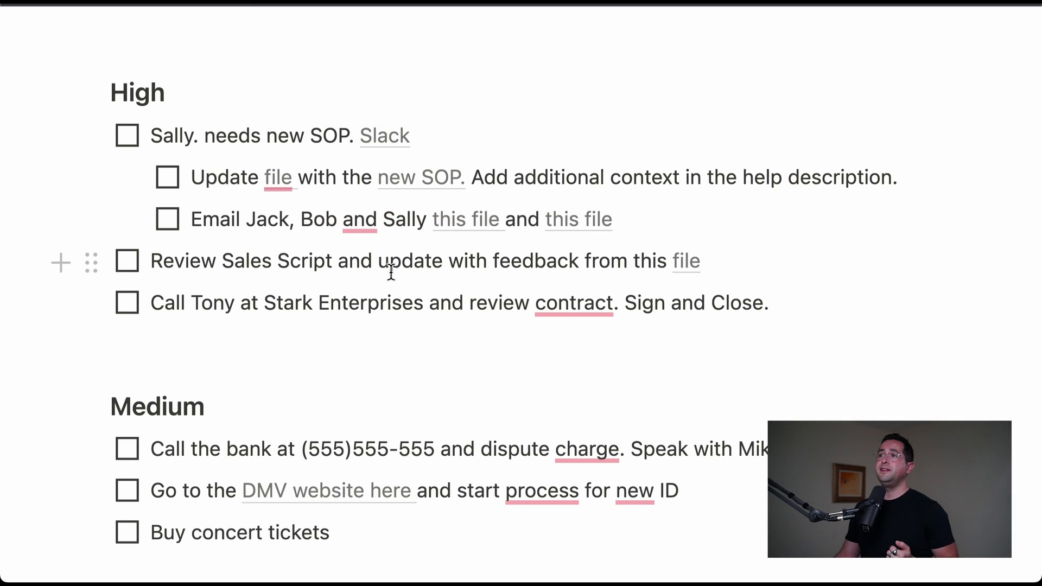
- Check off both sub-tasks under the new SOP task: updating the file and e-mailing the files
{"action": "left_click", "coordinate": [168, 180]}
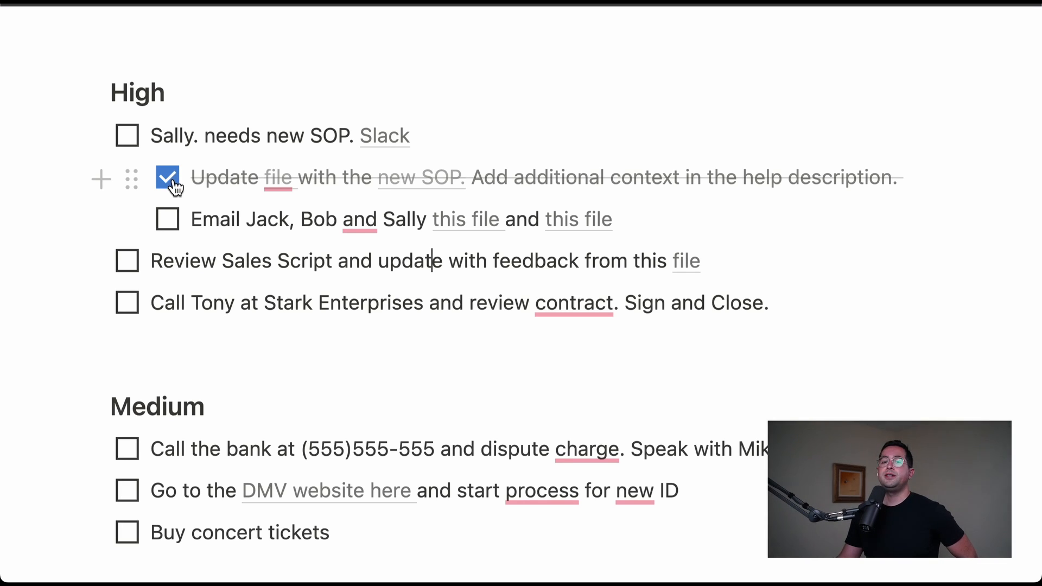
{"action": "left_click", "coordinate": [168, 220]}
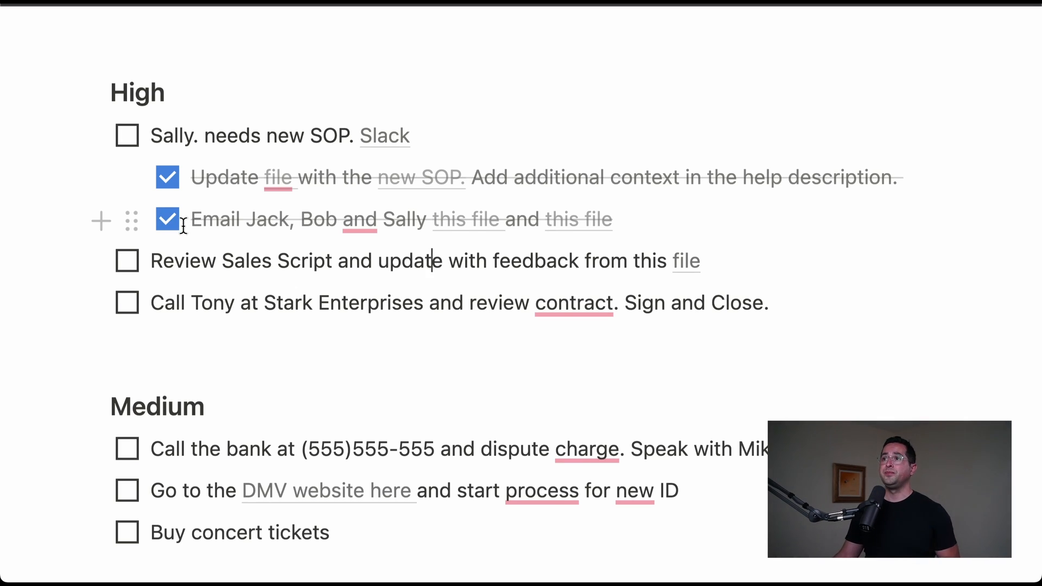
- Check off the call to the bank about the disputed charge in the Medium list, highlighting its phone number and contact
{"action": "scroll", "coordinate": [178, 249], "scroll_direction": "down", "scroll_amount": 1}
{"action": "scroll", "coordinate": [179, 249], "scroll_direction": "down", "scroll_amount": 1}
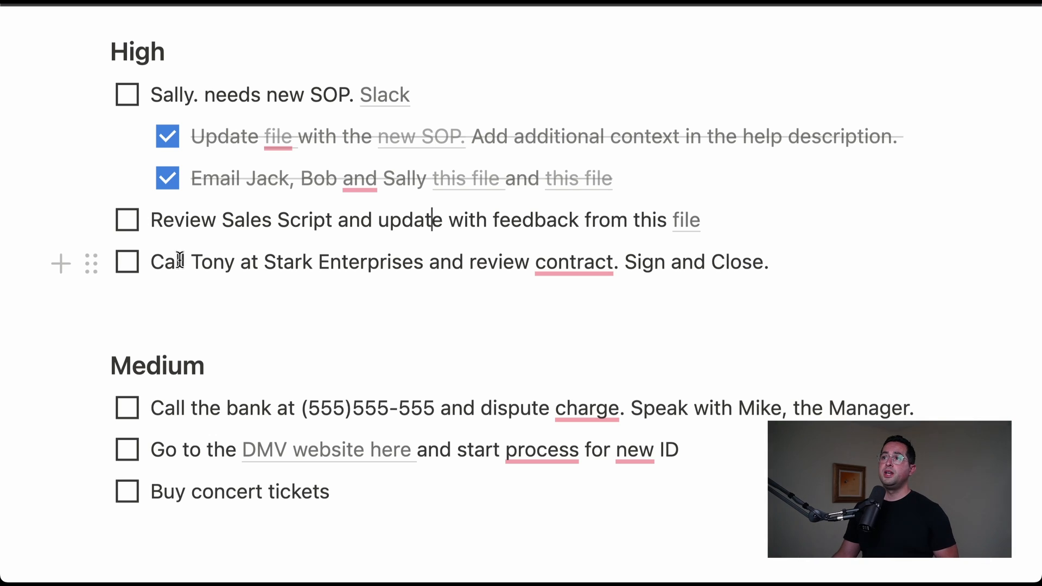
{"action": "scroll", "coordinate": [176, 269], "scroll_direction": "down", "scroll_amount": 1}
{"action": "scroll", "coordinate": [178, 272], "scroll_direction": "down", "scroll_amount": 3}
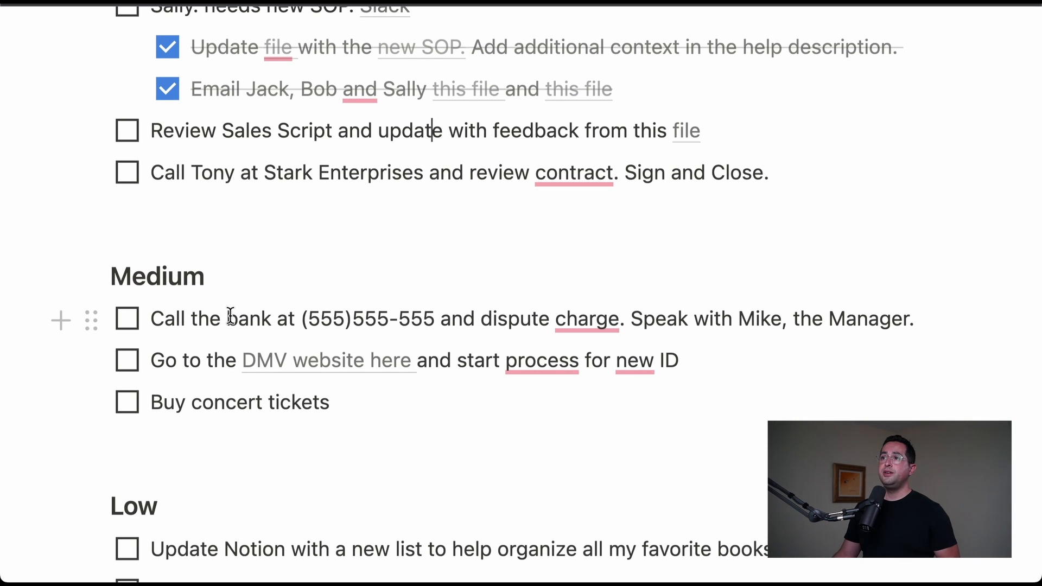
{"action": "left_click_drag", "start_coordinate": [226, 319], "coordinate": [375, 321]}
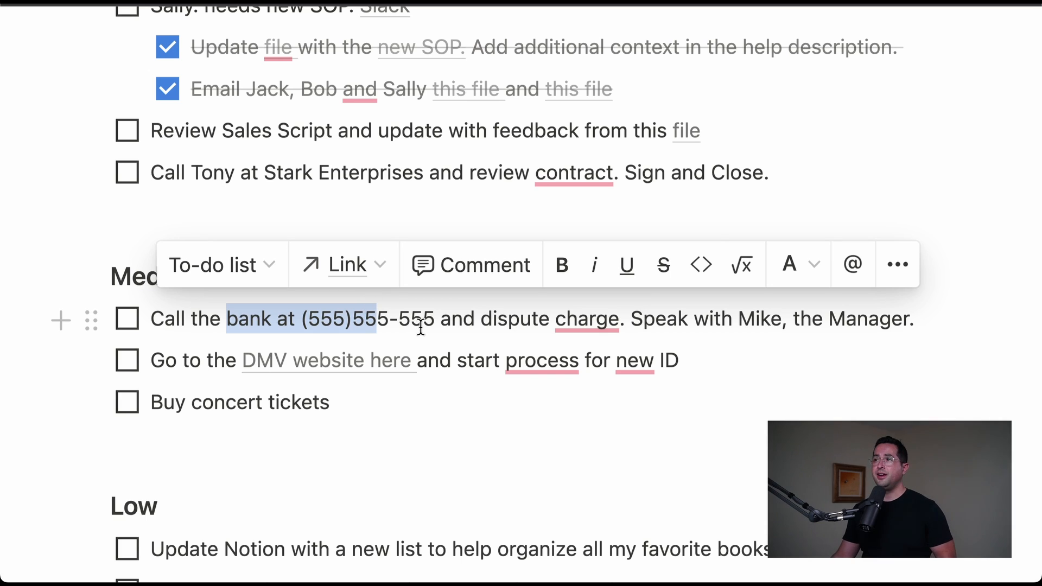
{"action": "left_click_drag", "start_coordinate": [732, 318], "coordinate": [851, 315]}
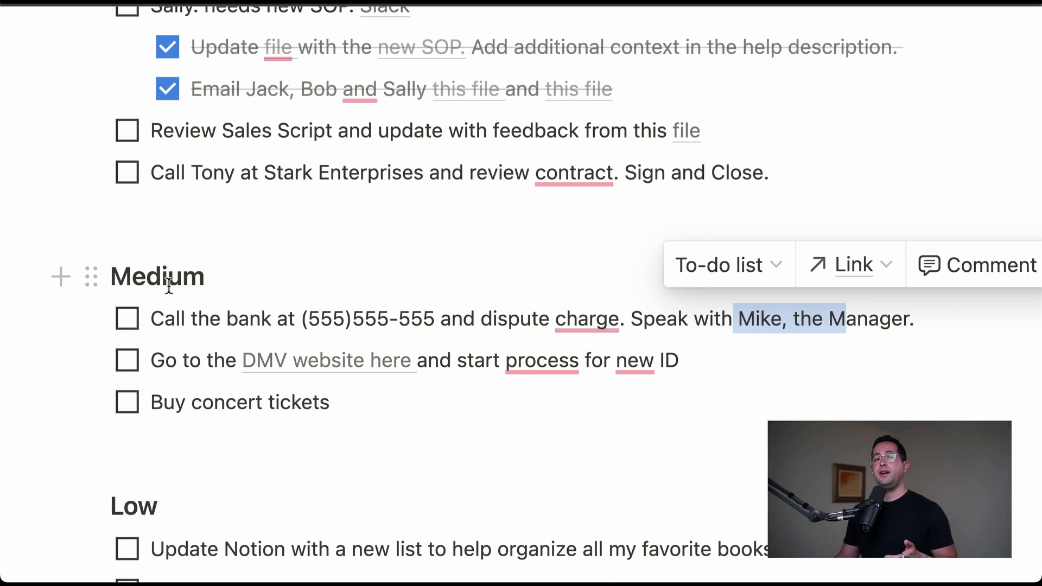
{"action": "left_click", "coordinate": [129, 325]}
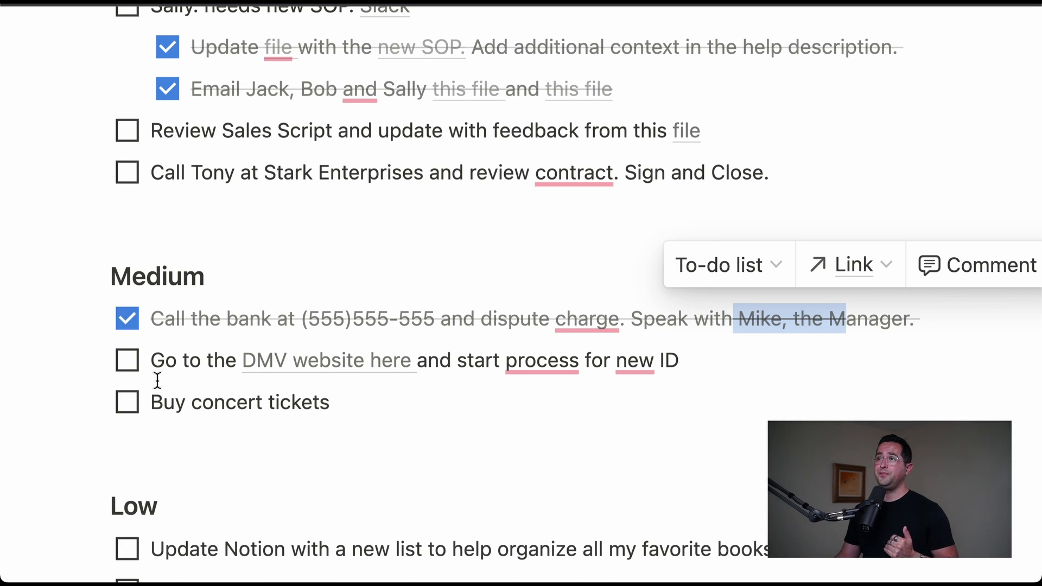
- Check off the remaining High tasks: the new SOP, the Sales Script review and the Stark Enterprises contract call
{"action": "scroll", "coordinate": [156, 375], "scroll_direction": "down", "scroll_amount": 1}
{"action": "scroll", "coordinate": [175, 315], "scroll_direction": "up", "scroll_amount": 3}
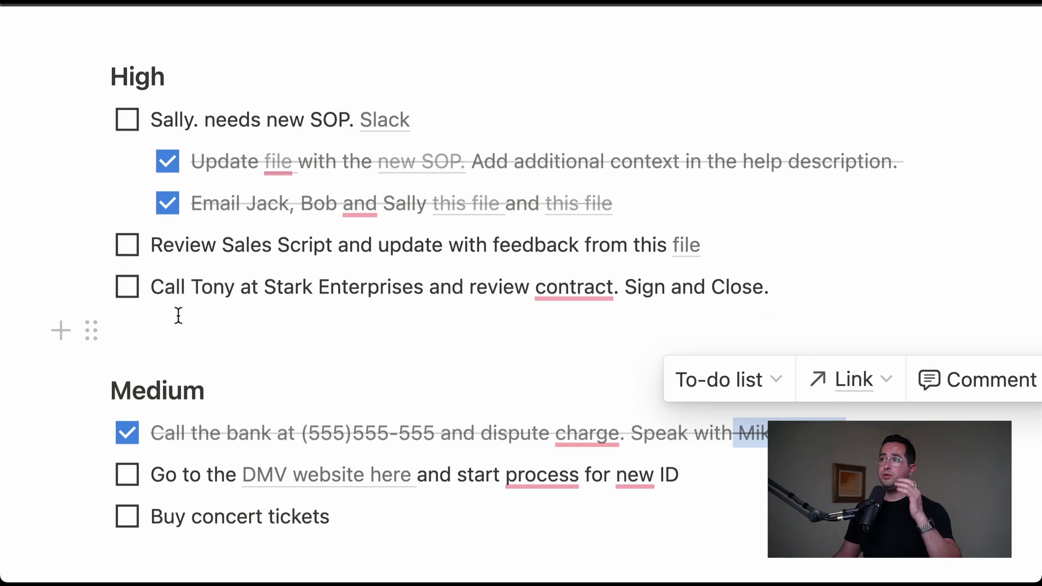
{"action": "scroll", "coordinate": [178, 315], "scroll_direction": "down", "scroll_amount": 4}
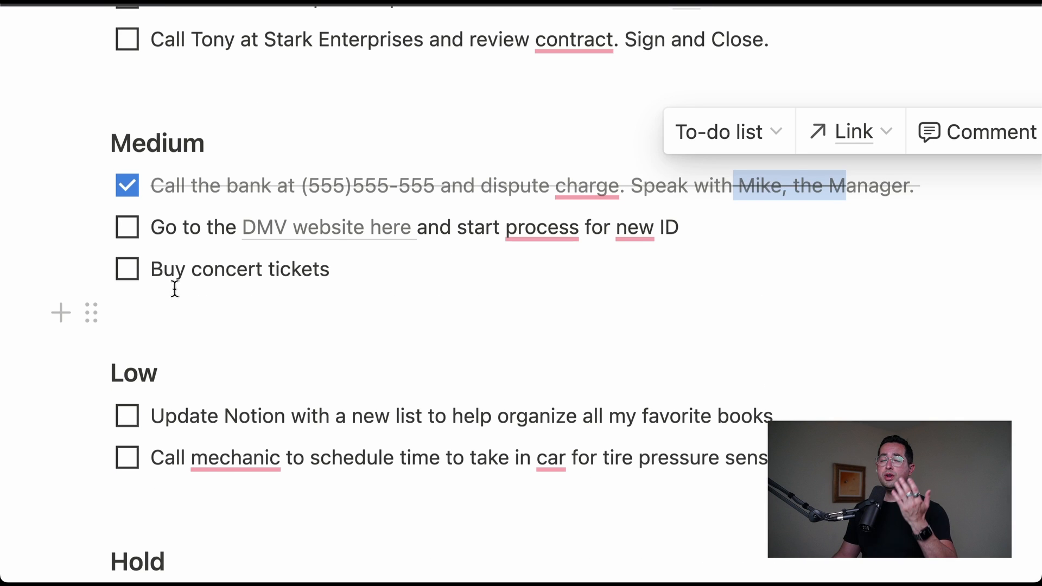
{"action": "scroll", "coordinate": [175, 289], "scroll_direction": "up", "scroll_amount": 4}
{"action": "left_click", "coordinate": [129, 142]}
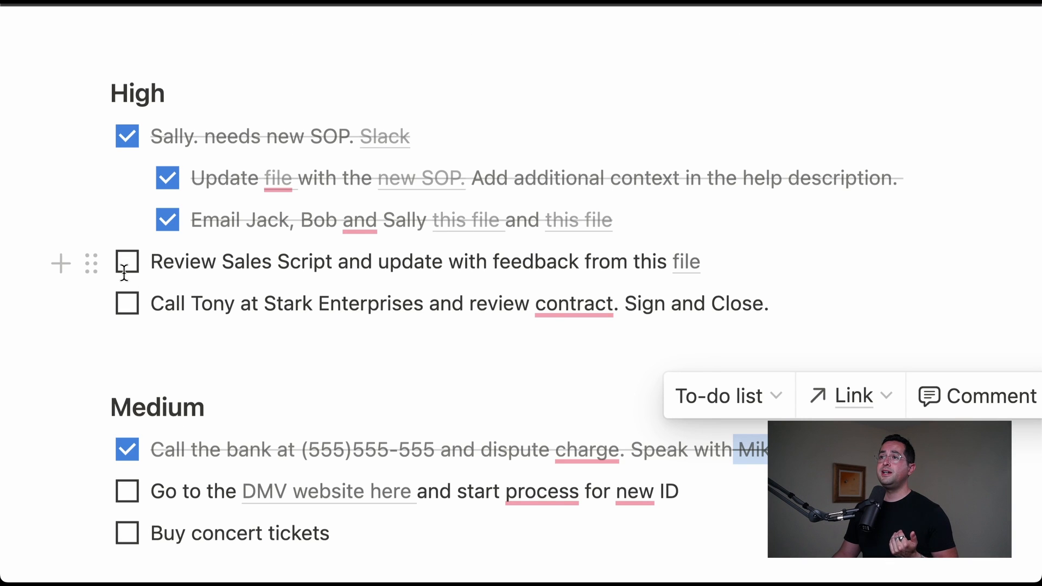
{"action": "left_click", "coordinate": [126, 263]}
{"action": "scroll", "coordinate": [128, 307], "scroll_direction": "down", "scroll_amount": 2}
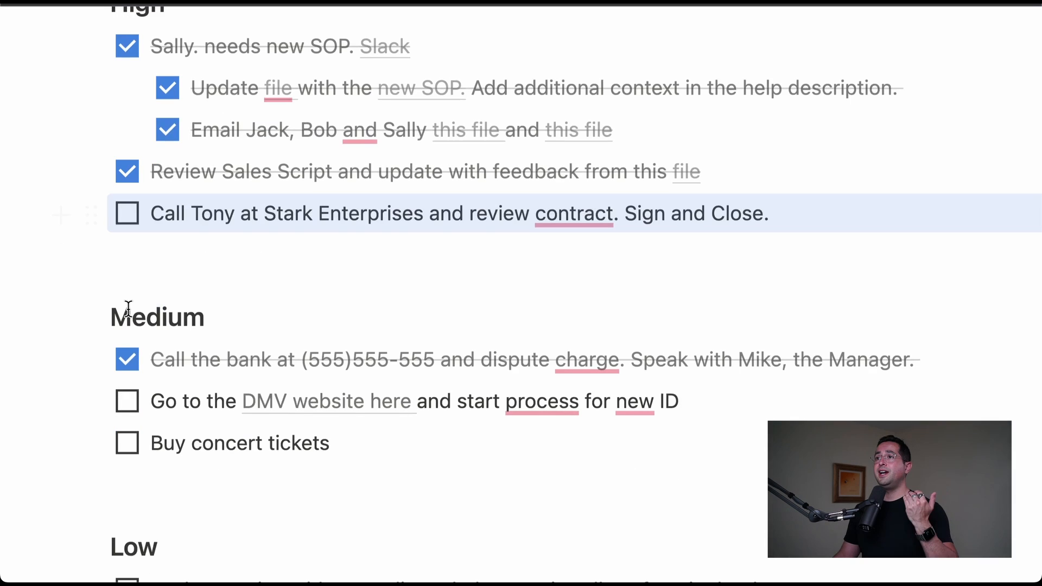
{"action": "key", "text": "super+Return"}
- Read the Hold list, highlighting what the contract and interview tasks are waiting for
{"action": "scroll", "coordinate": [174, 328], "scroll_direction": "down", "scroll_amount": 4}
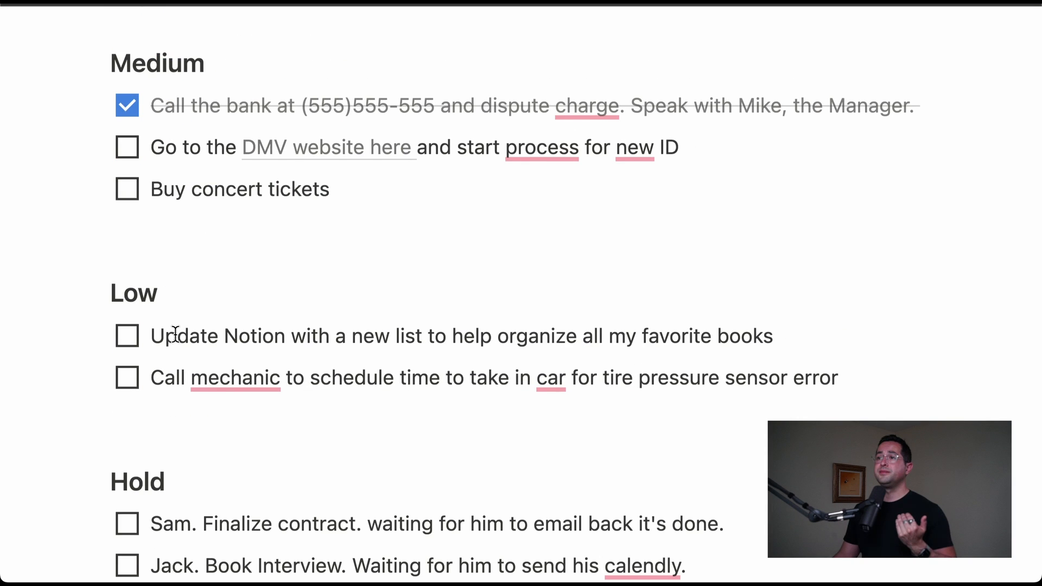
{"action": "scroll", "coordinate": [176, 333], "scroll_direction": "down", "scroll_amount": 3}
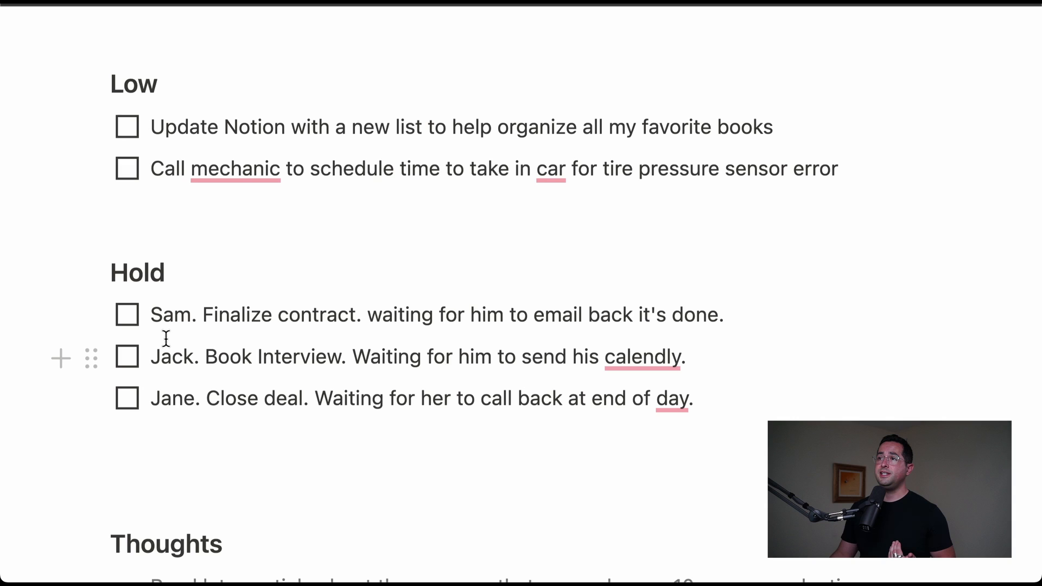
{"action": "double_click", "coordinate": [170, 317]}
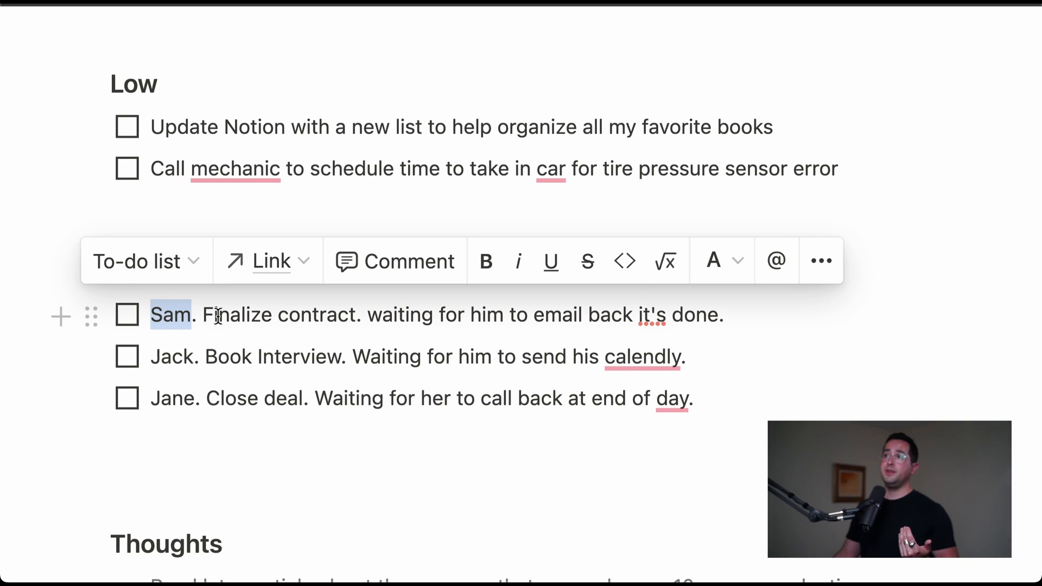
{"action": "left_click_drag", "start_coordinate": [218, 316], "coordinate": [717, 332]}
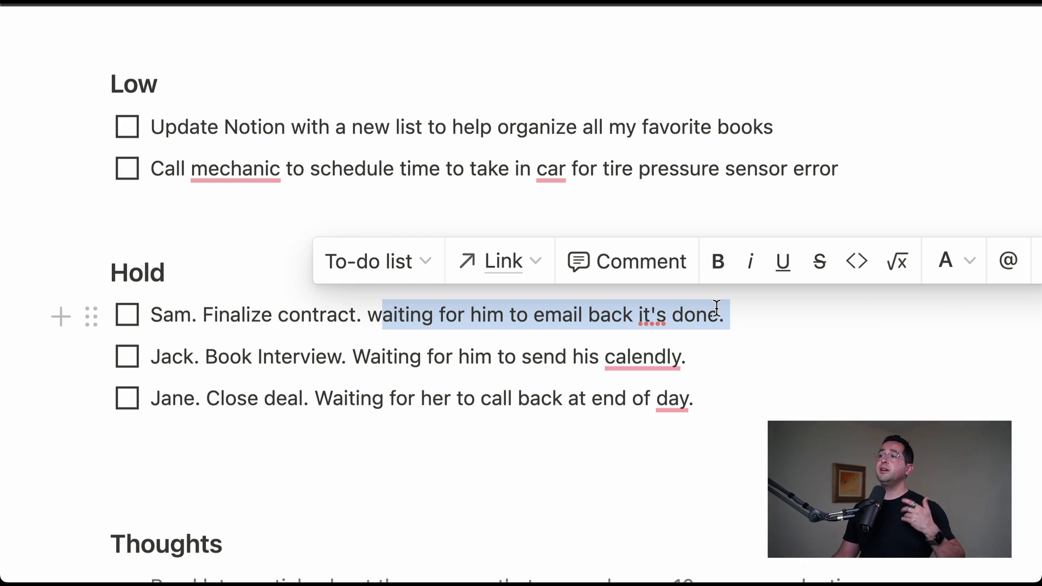
{"action": "left_click", "coordinate": [173, 364]}
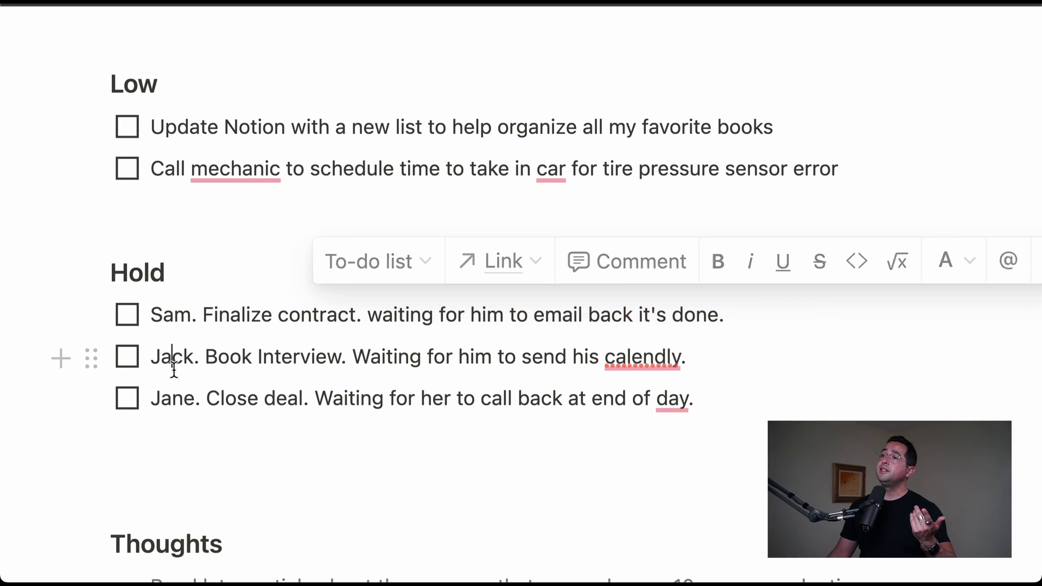
{"action": "left_click_drag", "start_coordinate": [206, 364], "coordinate": [623, 350]}
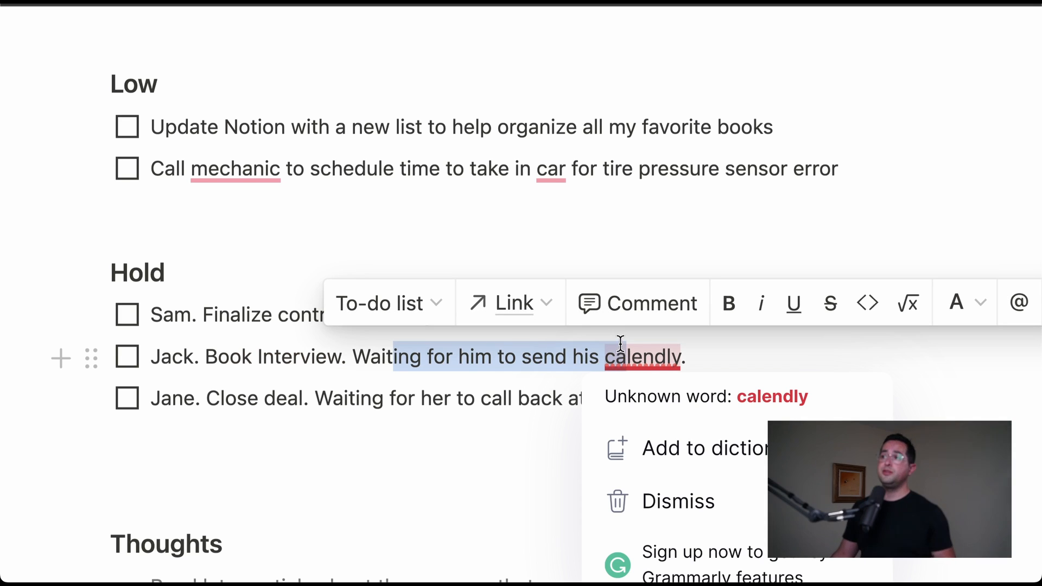
{"action": "left_click", "coordinate": [550, 354]}
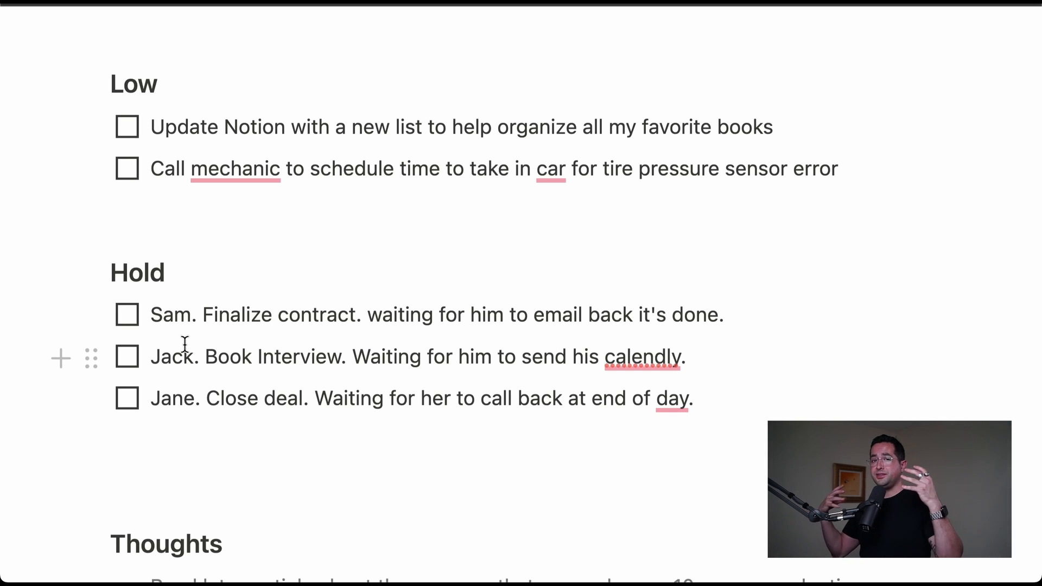
- Read the Thoughts list, highlighting the linked read-later article about the new productivity app
{"action": "scroll", "coordinate": [205, 327], "scroll_direction": "down", "scroll_amount": 5}
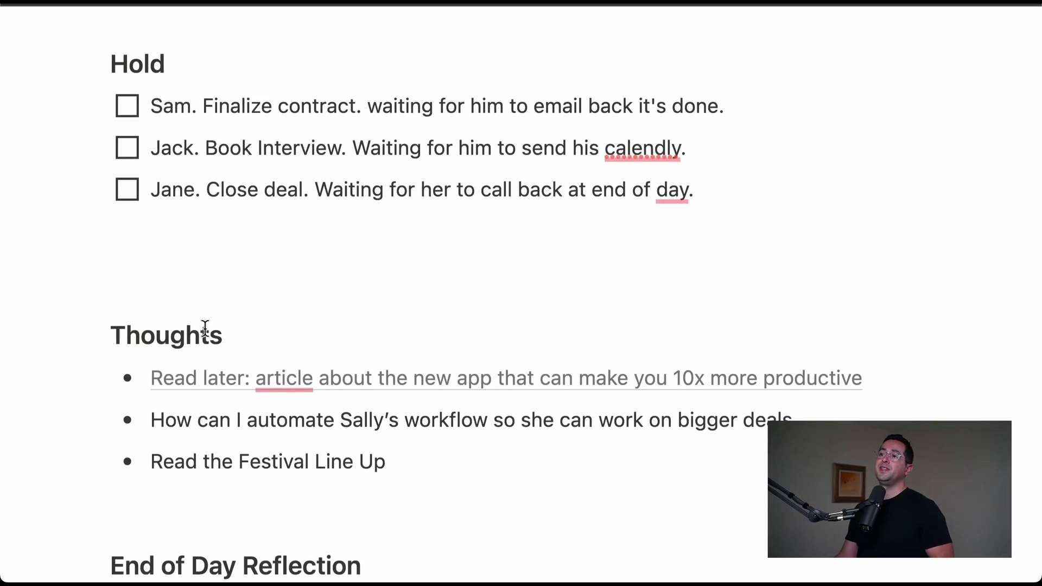
{"action": "scroll", "coordinate": [206, 328], "scroll_direction": "down", "scroll_amount": 1}
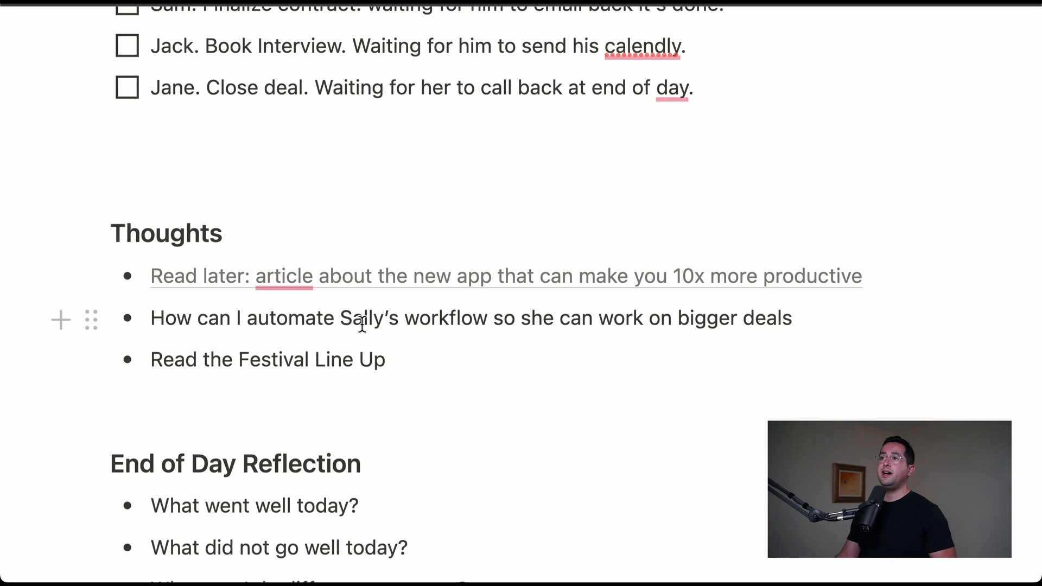
{"action": "mouse_move", "coordinate": [374, 290]}
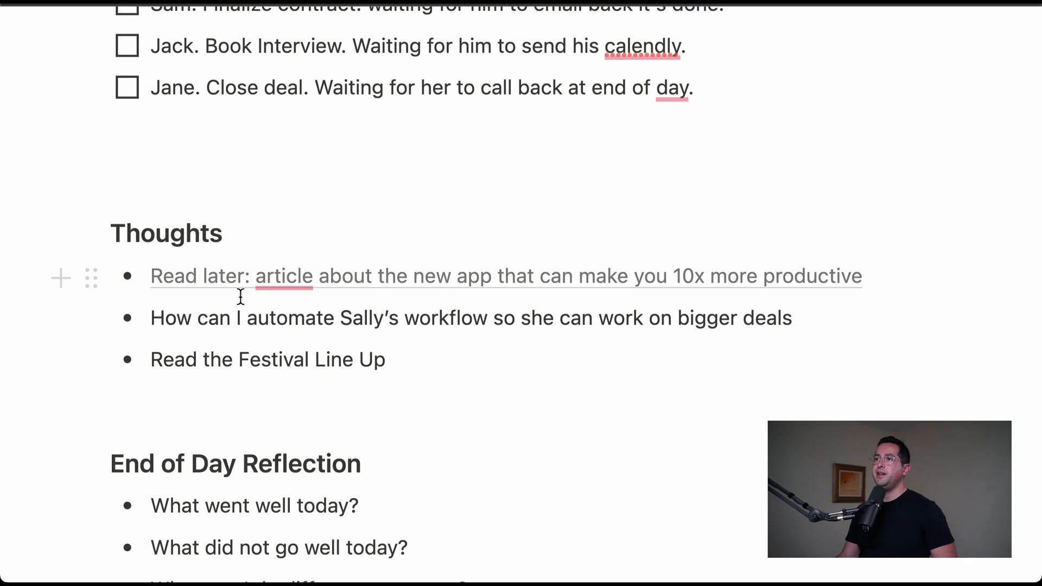
{"action": "left_click_drag", "start_coordinate": [865, 277], "coordinate": [156, 279]}
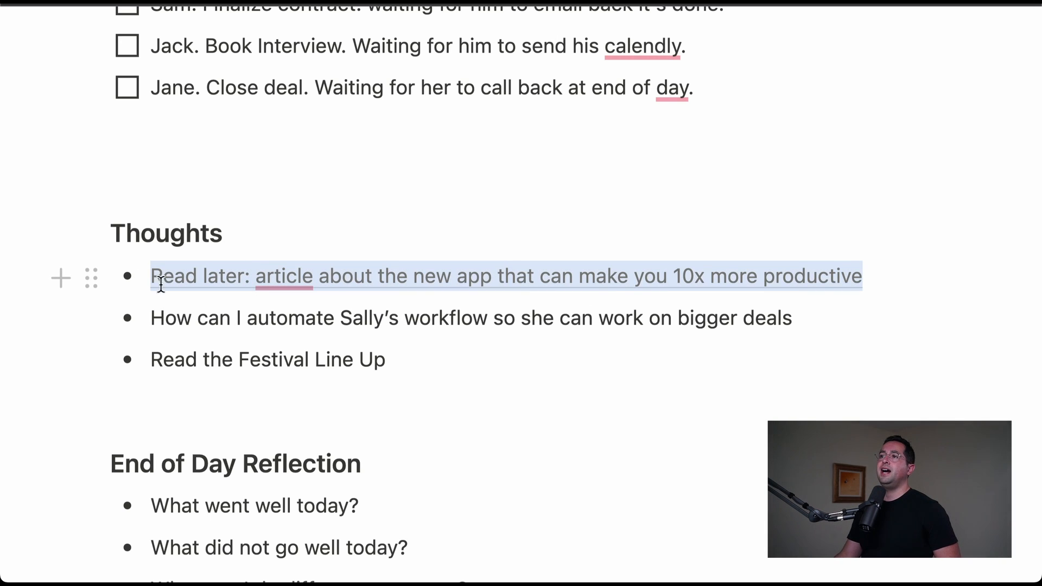
{"action": "left_click", "coordinate": [405, 347]}
- Check off both tasks in the Low list: the favorite books list in Notion and the call to the mechanic
{"action": "scroll", "coordinate": [407, 342], "scroll_direction": "up", "scroll_amount": 5}
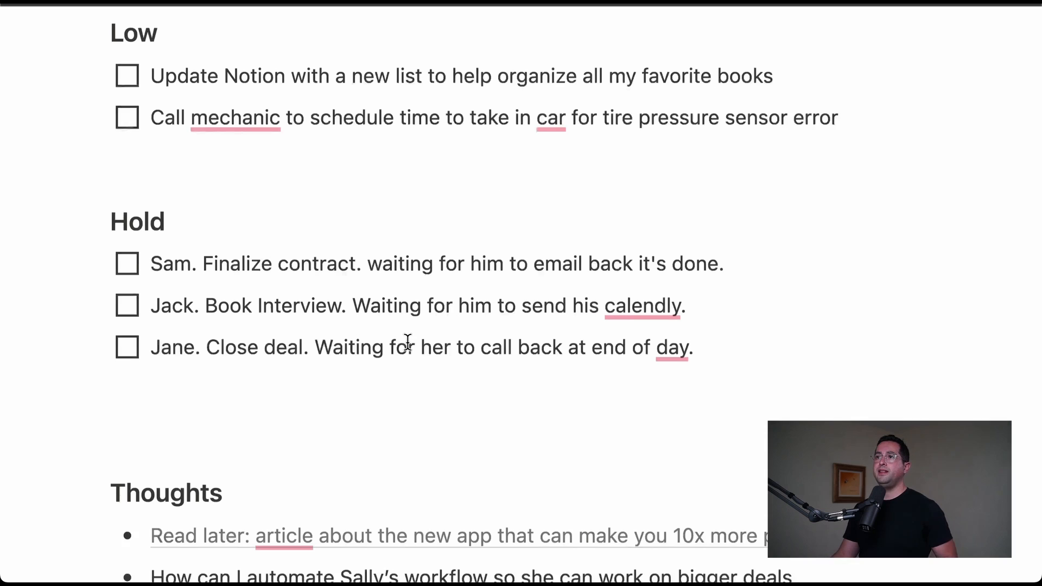
{"action": "left_click", "coordinate": [127, 90]}
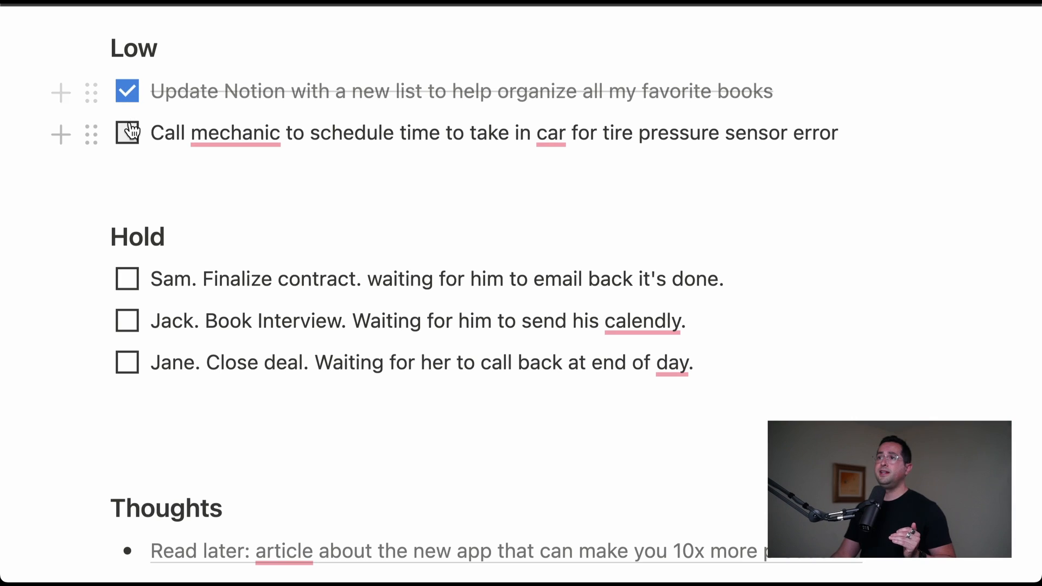
{"action": "left_click", "coordinate": [127, 132]}
- Read through the Thoughts section and the End of Day Reflection questions at the end of the Example entry
{"action": "scroll", "coordinate": [133, 238], "scroll_direction": "down", "scroll_amount": 2}
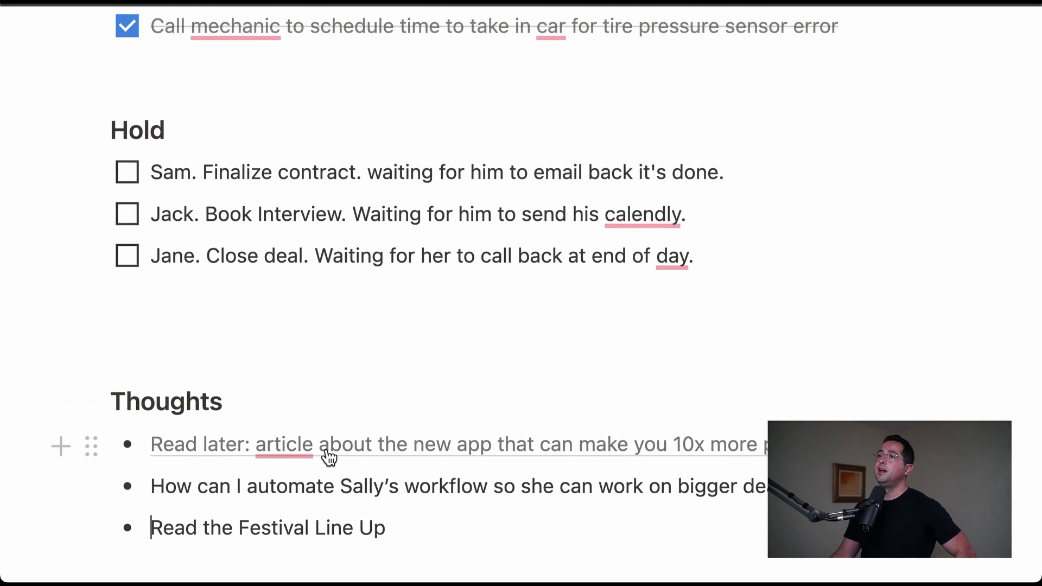
{"action": "mouse_move", "coordinate": [350, 450]}
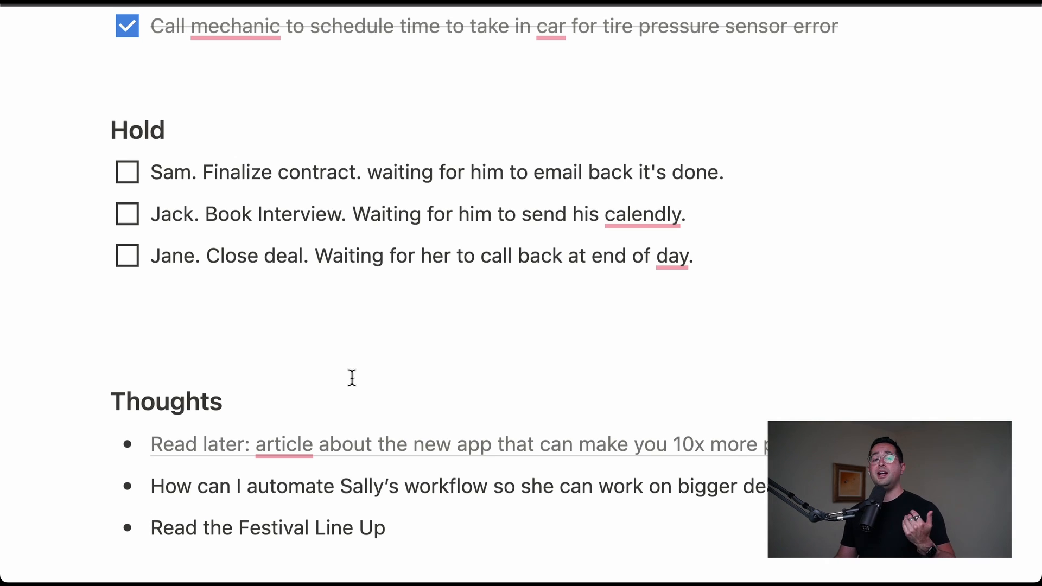
{"action": "scroll", "coordinate": [340, 365], "scroll_direction": "down", "scroll_amount": 2}
{"action": "scroll", "coordinate": [341, 366], "scroll_direction": "down", "scroll_amount": 10}
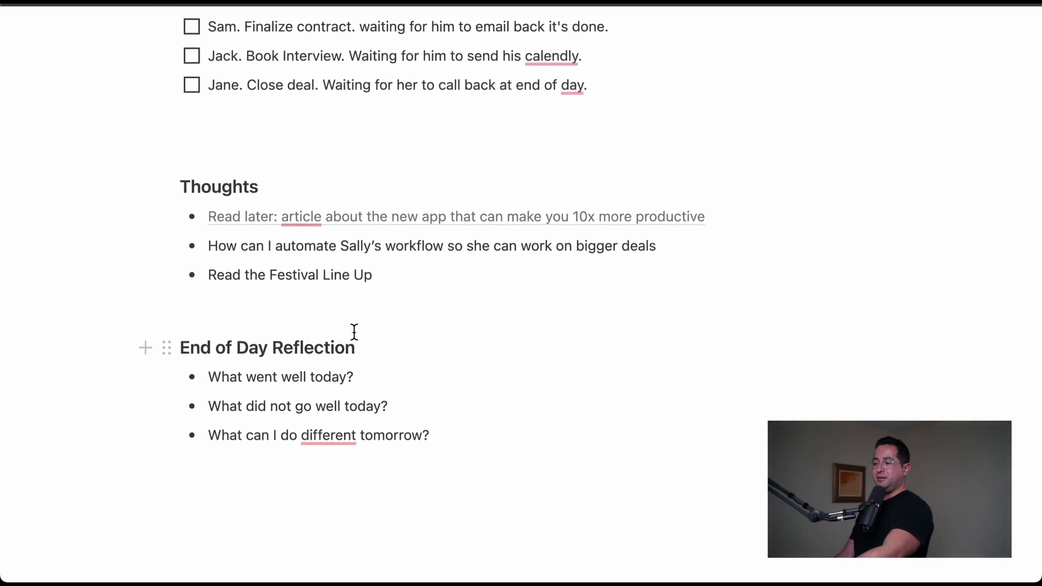
- Leave the Example entry and return to the Daily Log table of the Win the Day Daily Journal
{"action": "scroll", "coordinate": [354, 331], "scroll_direction": "up", "scroll_amount": 5}
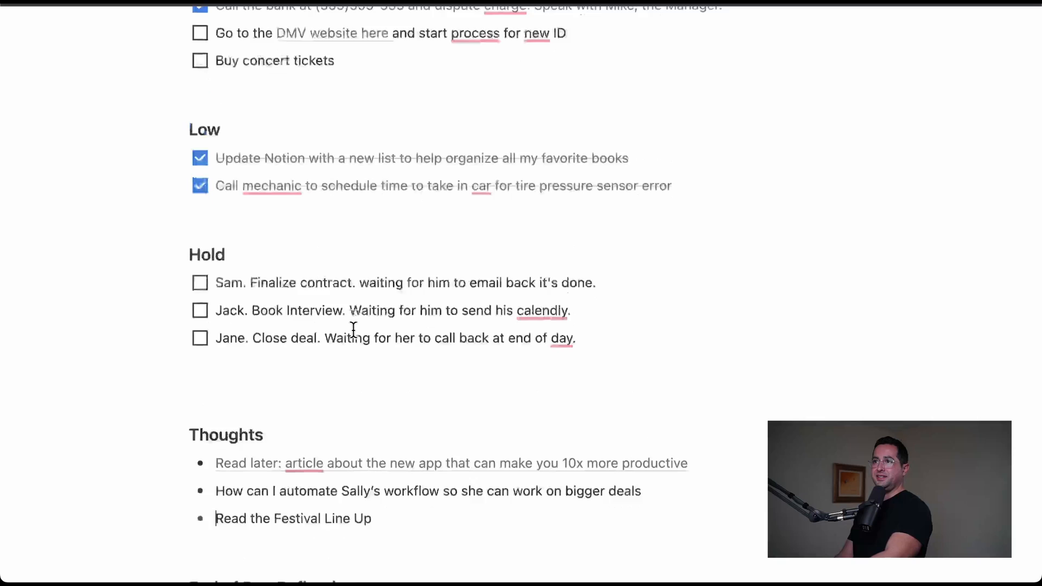
{"action": "scroll", "coordinate": [353, 329], "scroll_direction": "up", "scroll_amount": 15}
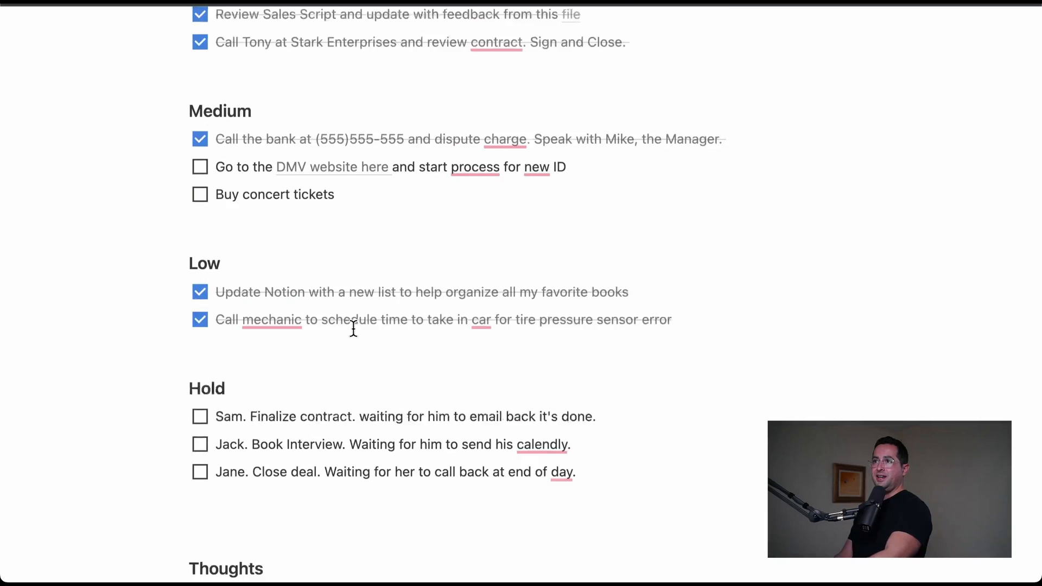
{"action": "scroll", "coordinate": [318, 284], "scroll_direction": "up", "scroll_amount": 2}
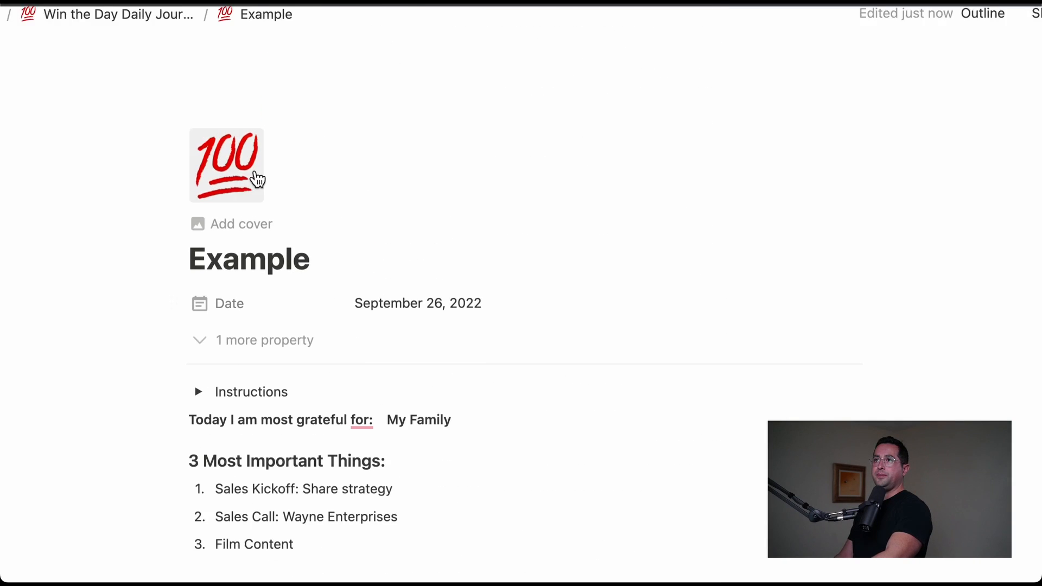
{"action": "left_click", "coordinate": [154, 43]}
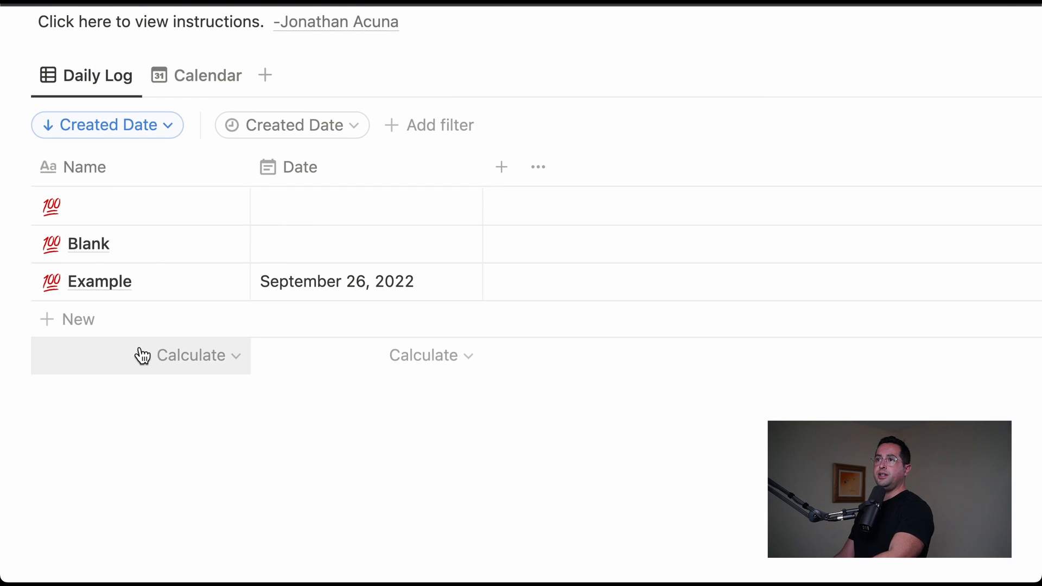
- Add a new entry named CRUSH IT to the Daily Log and set its date to September 27, 2022
{"action": "left_click", "coordinate": [144, 321]}
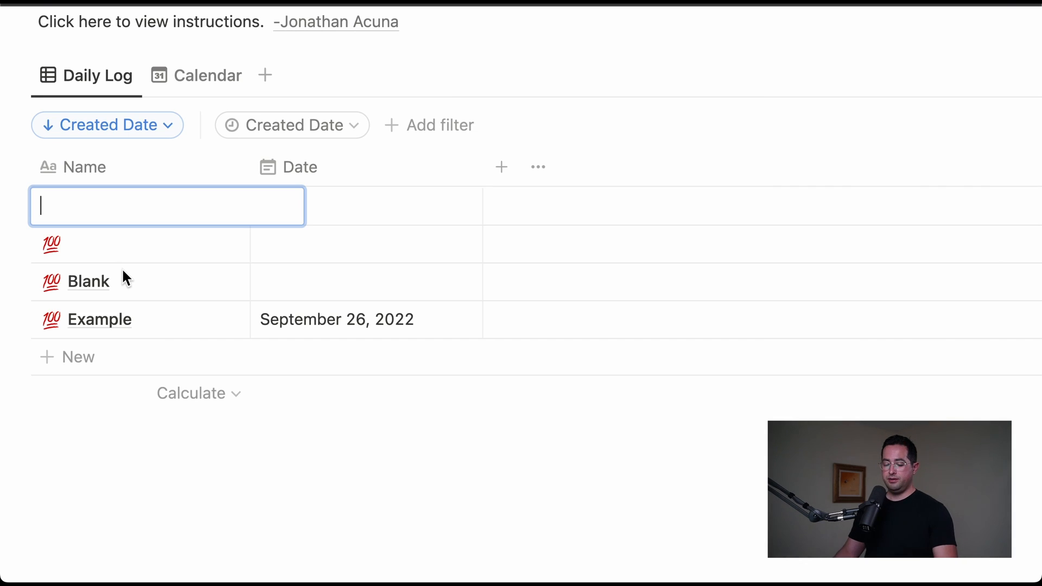
{"action": "type", "text": "CRUSH IT"}
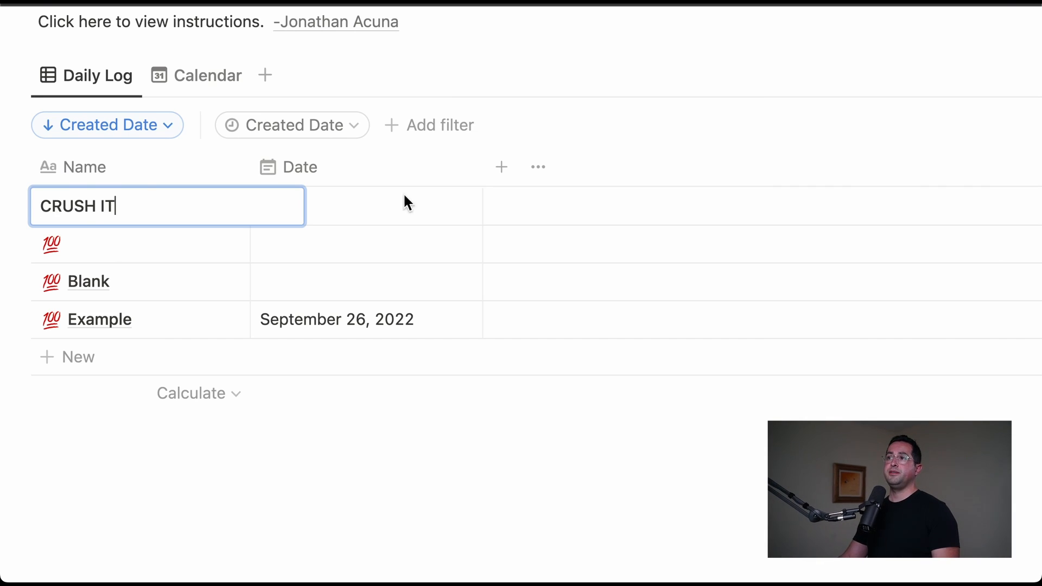
{"action": "key", "text": "Return"}
{"action": "left_click", "coordinate": [438, 209]}
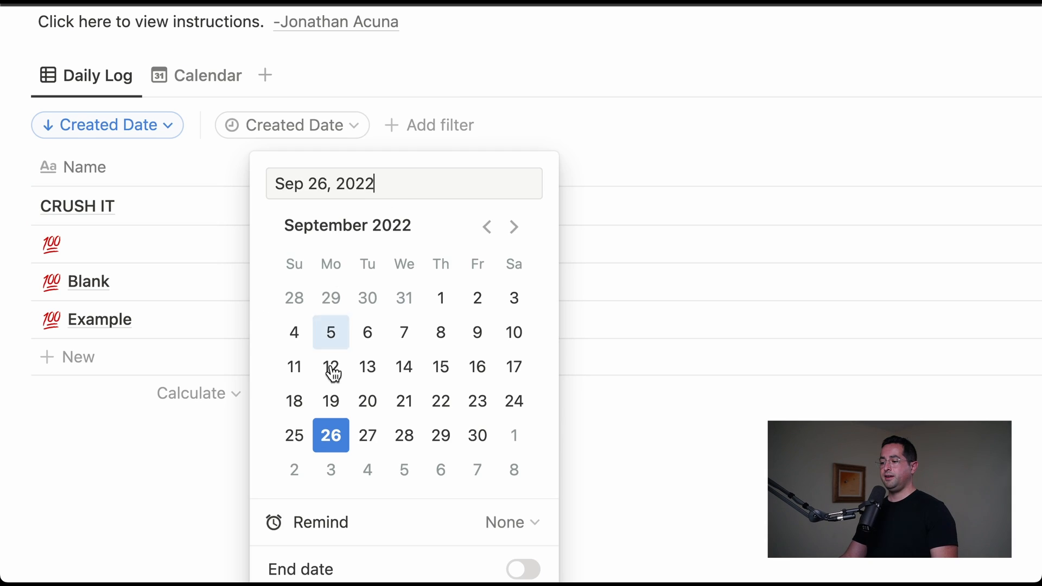
{"action": "left_click", "coordinate": [366, 436]}
{"action": "left_click", "coordinate": [644, 469]}
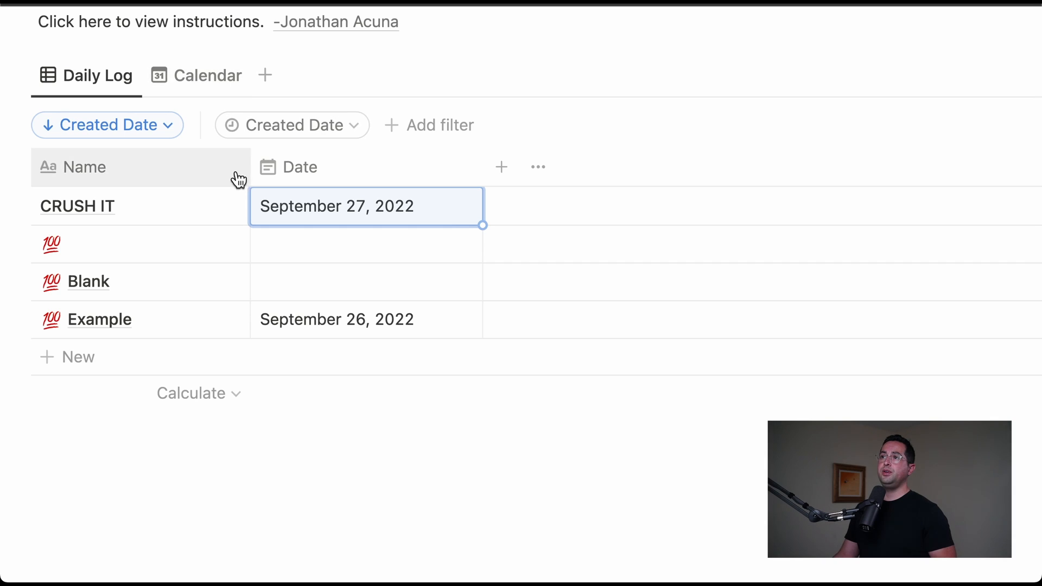
- Show the journal as a calendar and look at the entries in the last week of September 2022
{"action": "left_click", "coordinate": [212, 82]}
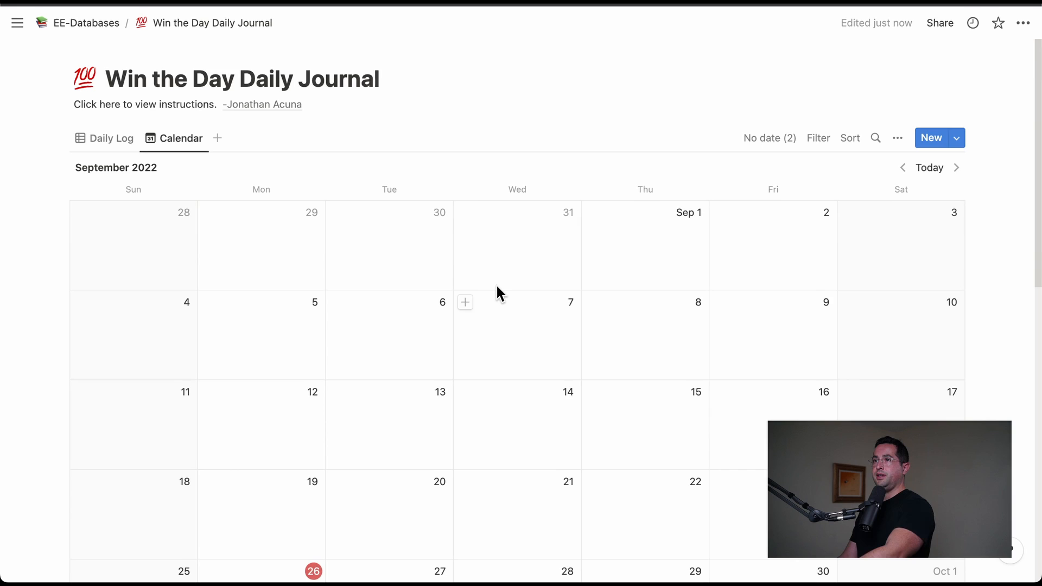
{"action": "scroll", "coordinate": [498, 290], "scroll_direction": "down", "scroll_amount": 3}
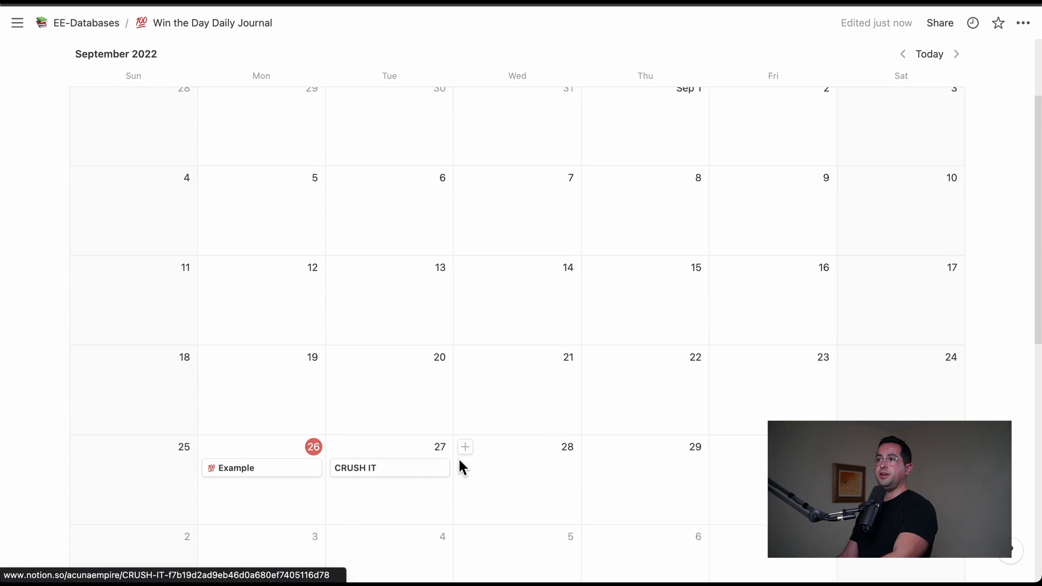
- Open the Example entry from September 26 in the calendar, skim down to its High, Medium and Low task lists, and close it
{"action": "scroll", "coordinate": [313, 482], "scroll_direction": "up", "scroll_amount": 3}
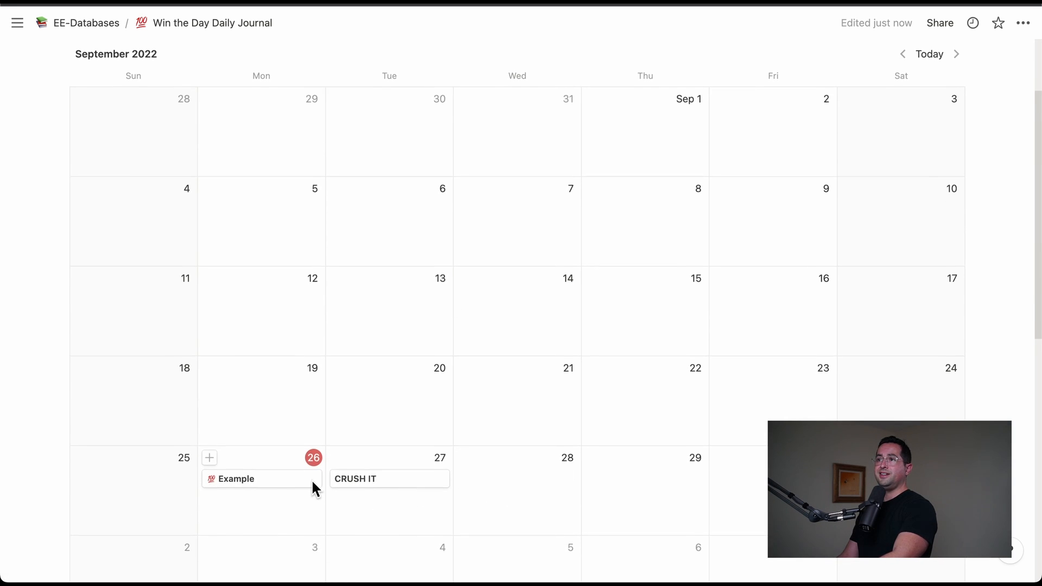
{"action": "scroll", "coordinate": [263, 481], "scroll_direction": "down", "scroll_amount": 2}
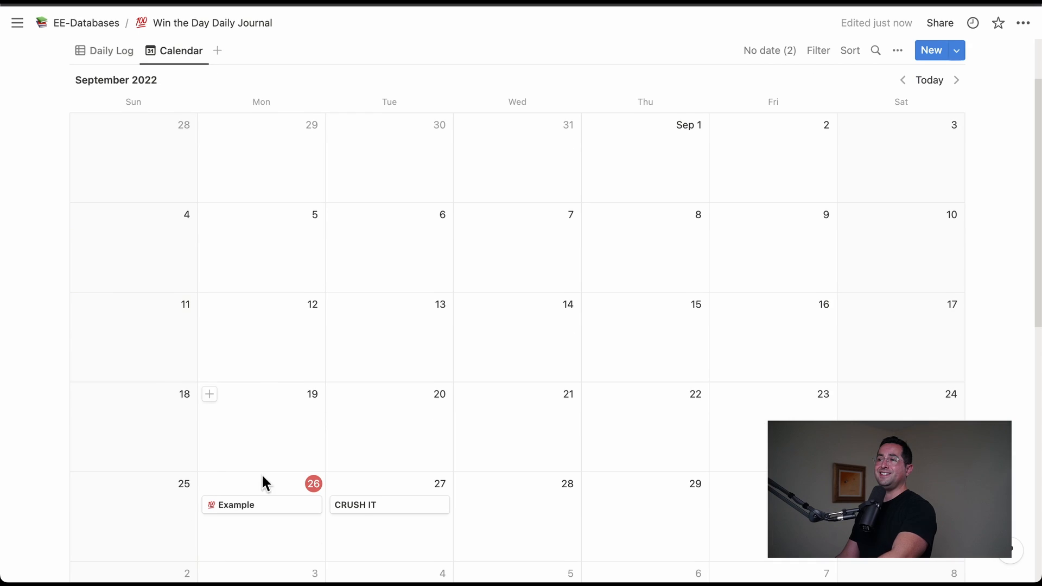
{"action": "left_click", "coordinate": [275, 513]}
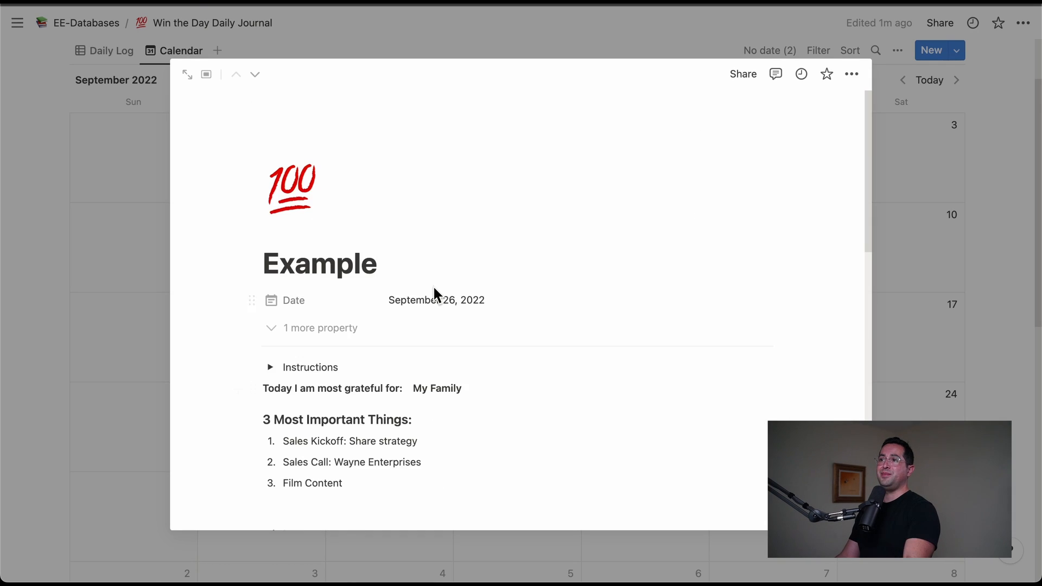
{"action": "scroll", "coordinate": [429, 291], "scroll_direction": "down", "scroll_amount": 5}
{"action": "scroll", "coordinate": [427, 296], "scroll_direction": "down", "scroll_amount": 5}
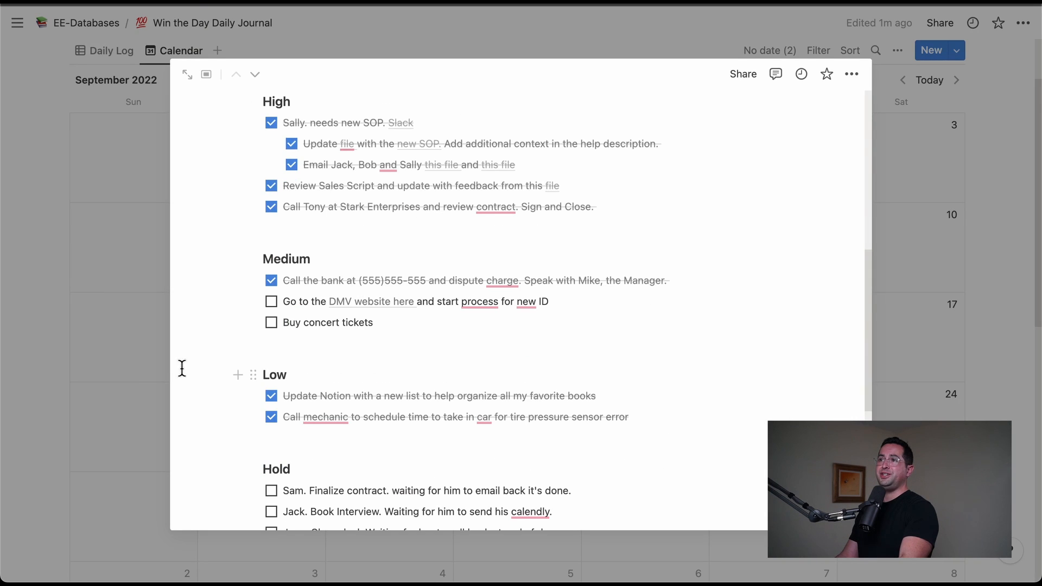
{"action": "left_click", "coordinate": [135, 370]}
- Apply the daily journal template to the CRUSH IT entry on September 27, and return to the Daily Log table
{"action": "left_click", "coordinate": [362, 505]}
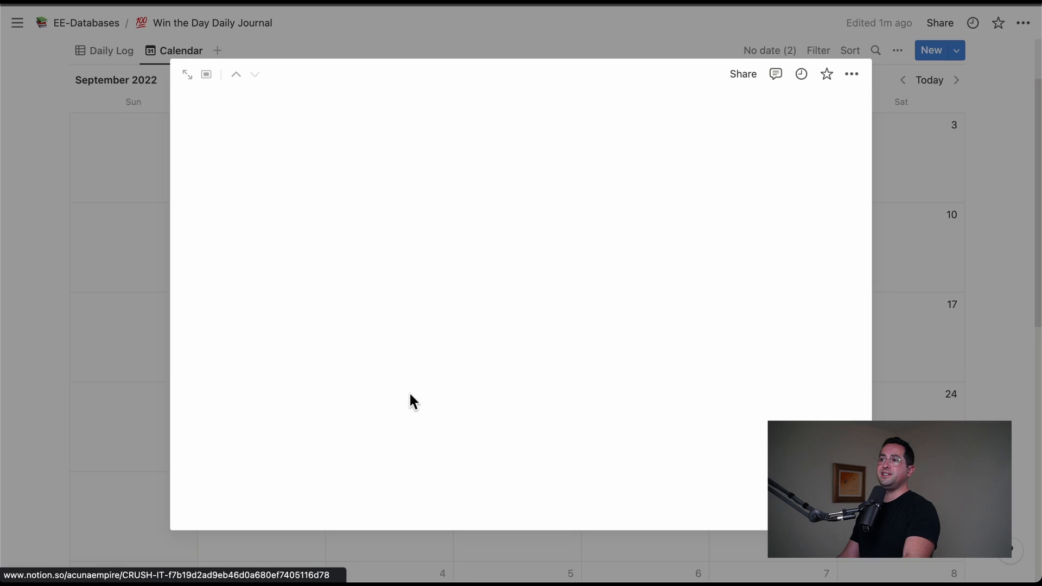
{"action": "left_click", "coordinate": [388, 298]}
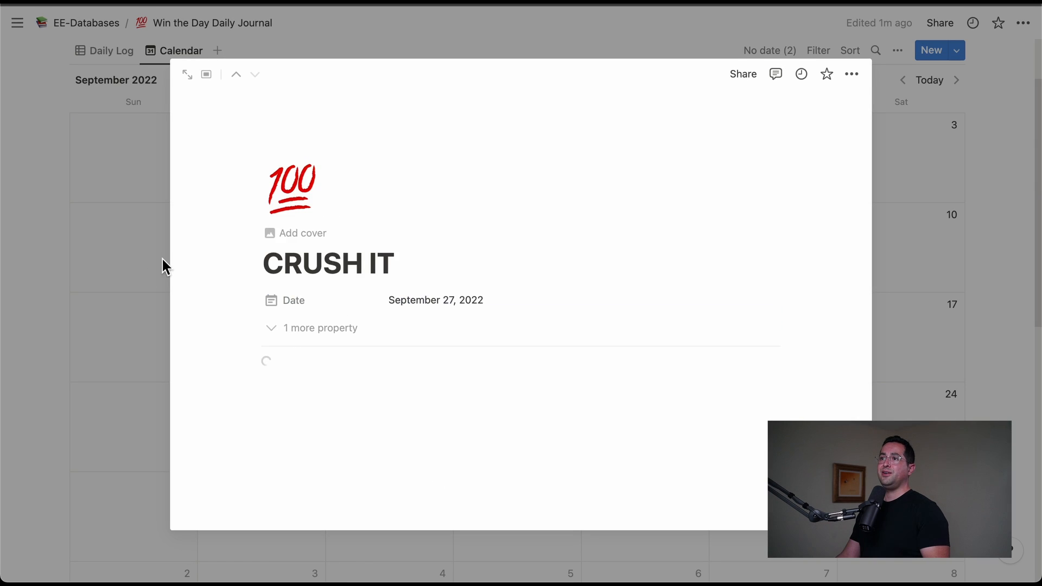
{"action": "left_click", "coordinate": [142, 257]}
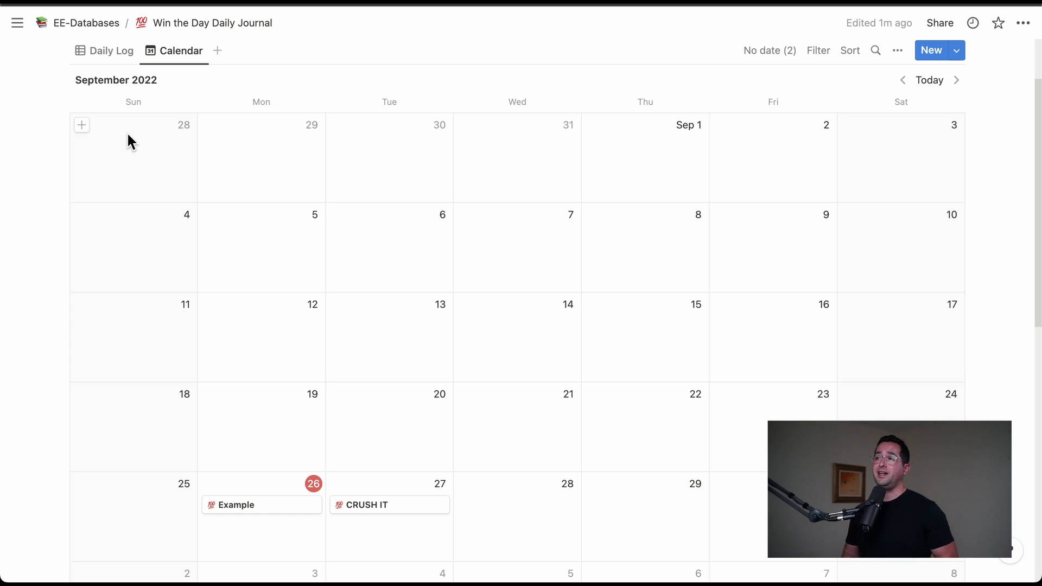
{"action": "left_click", "coordinate": [85, 51]}
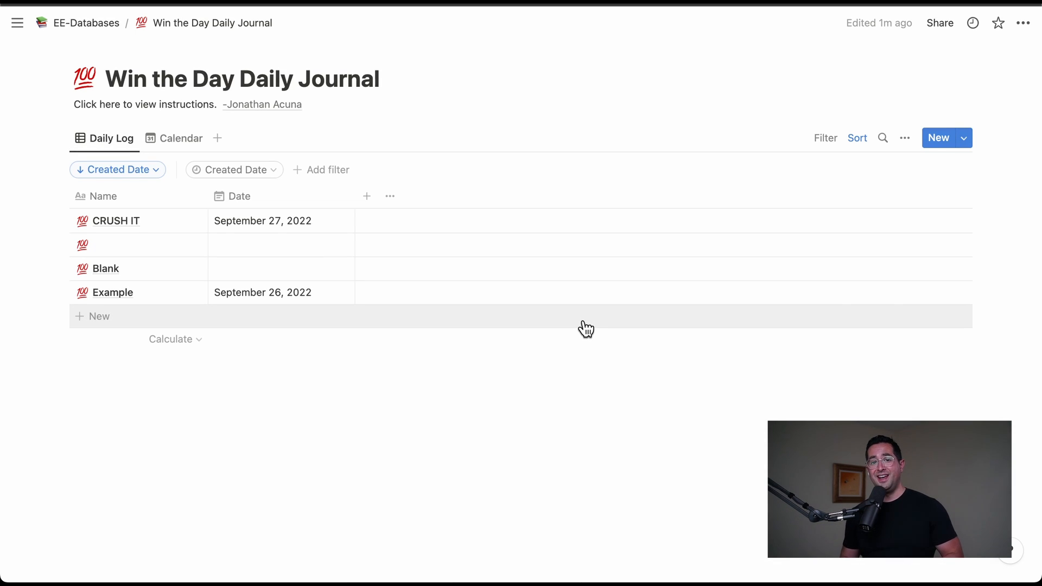